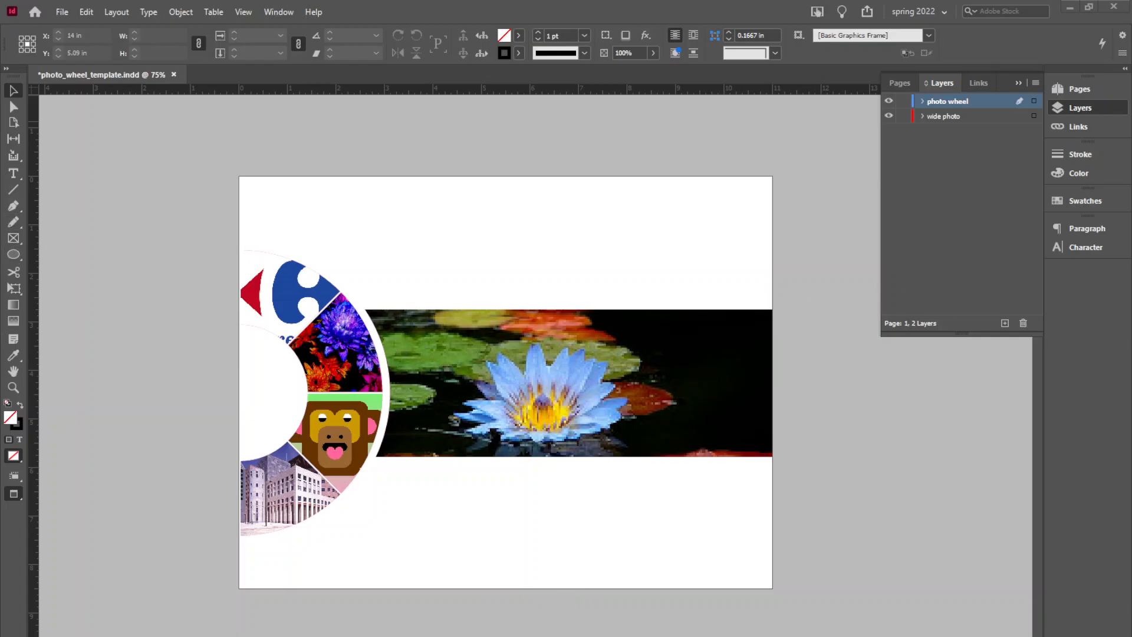
Step: Bring ElementsExample2.jpg from the element_samples folder in File Explorer into the upper photo wheel segment, replacing its picture, and put the folder window away
click(288, 612)
drag(386, 154, 772, 28)
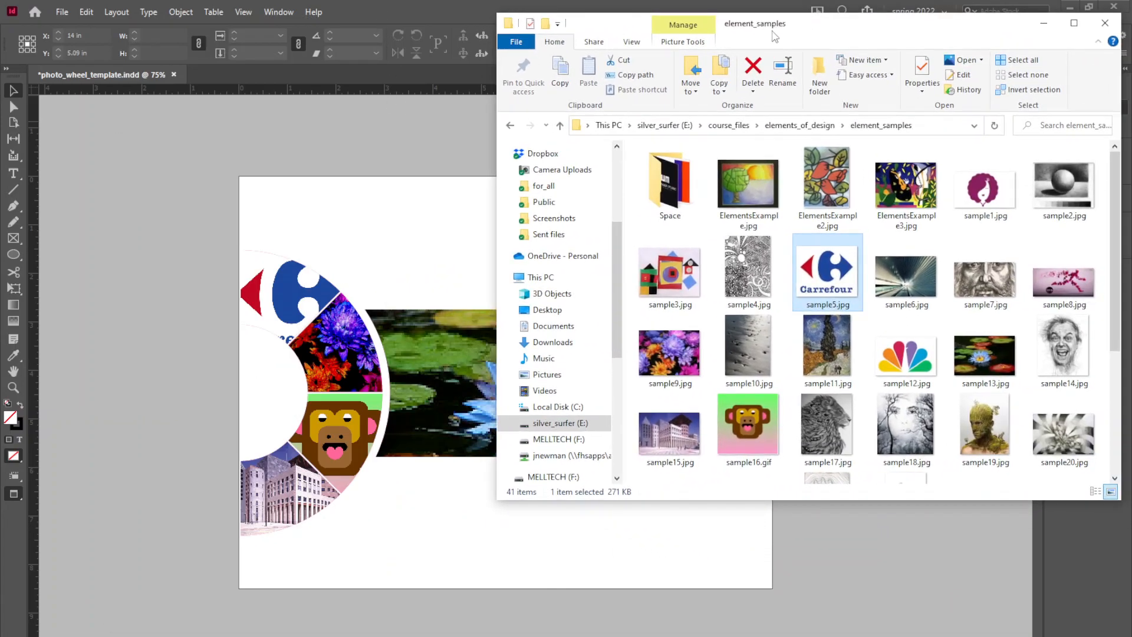
click(831, 175)
drag(423, 274, 288, 311)
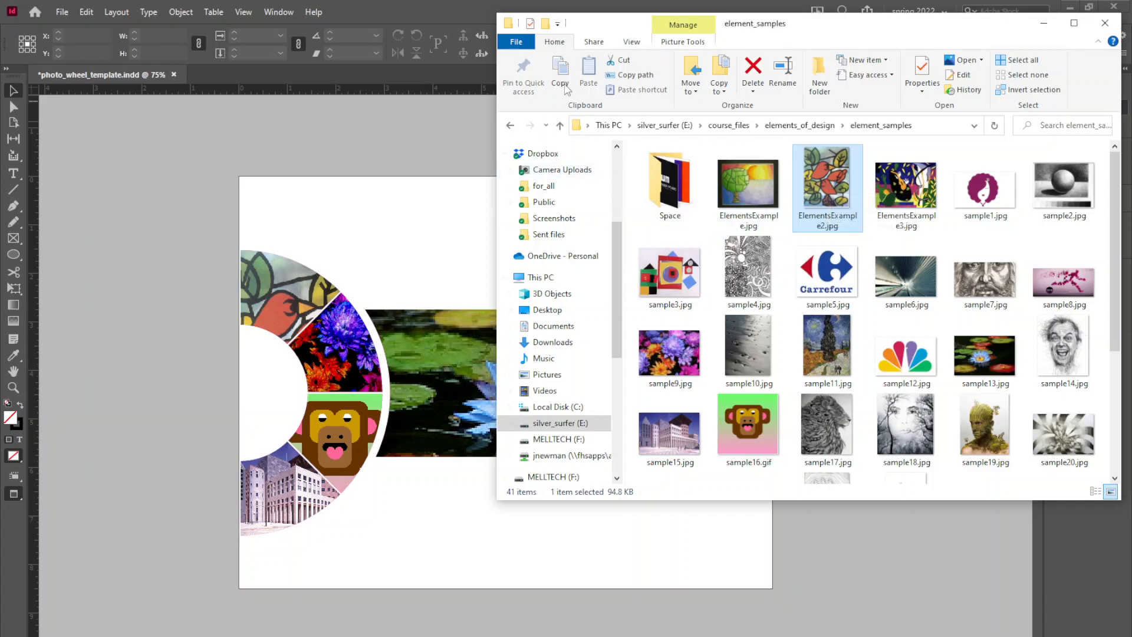
click(1043, 22)
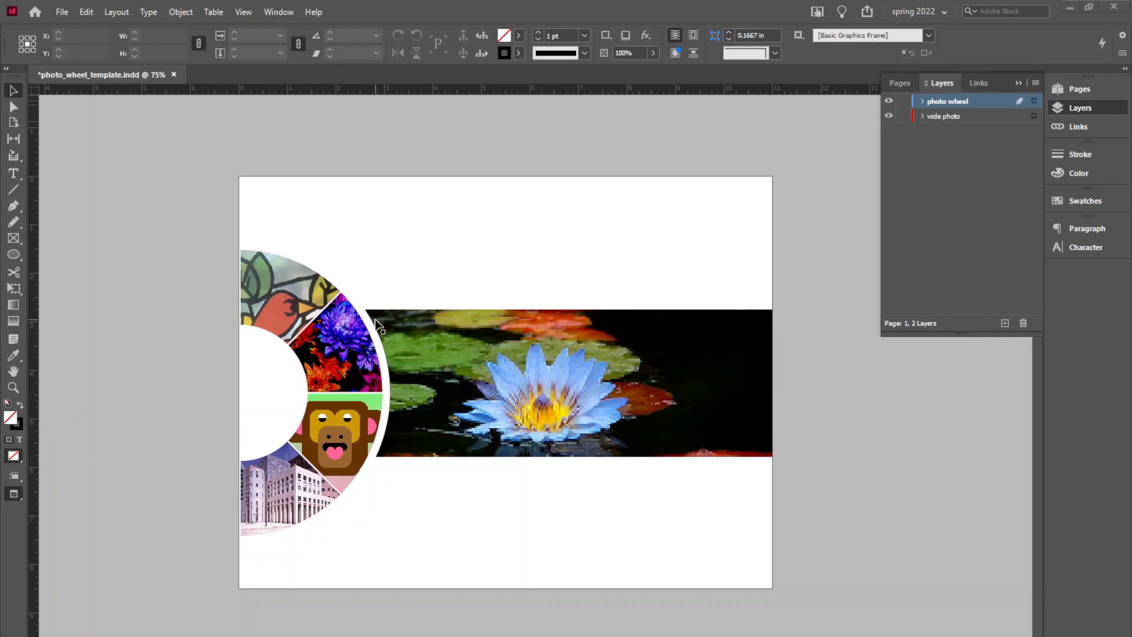
Step: Start a new document from the recent brochure preset and set its units to inches
click(61, 12)
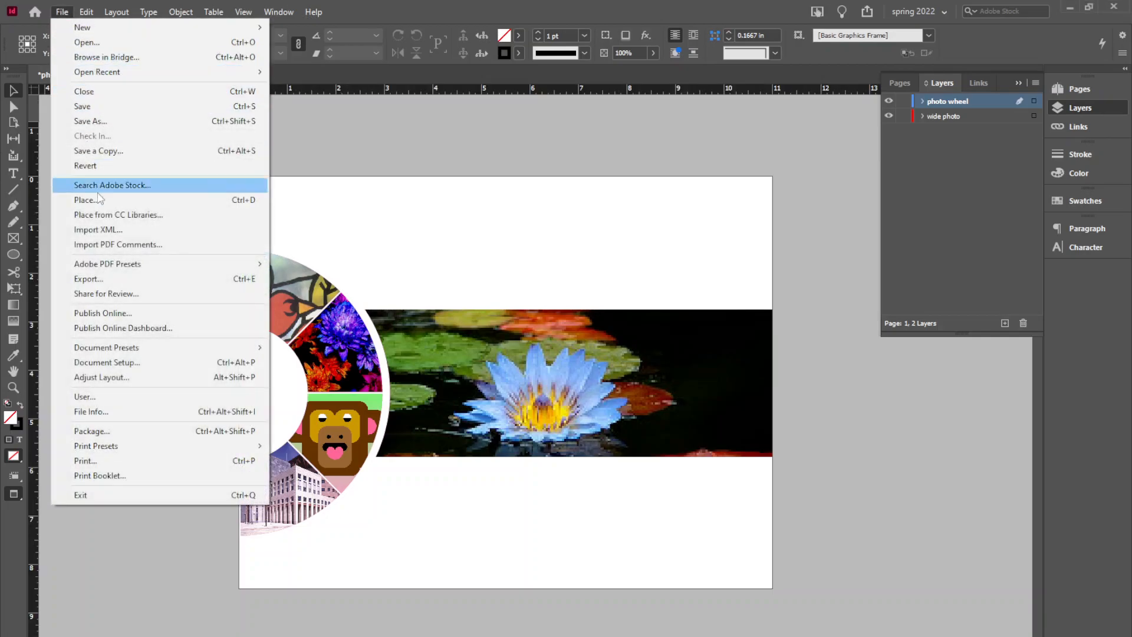
mouse_move(95, 33)
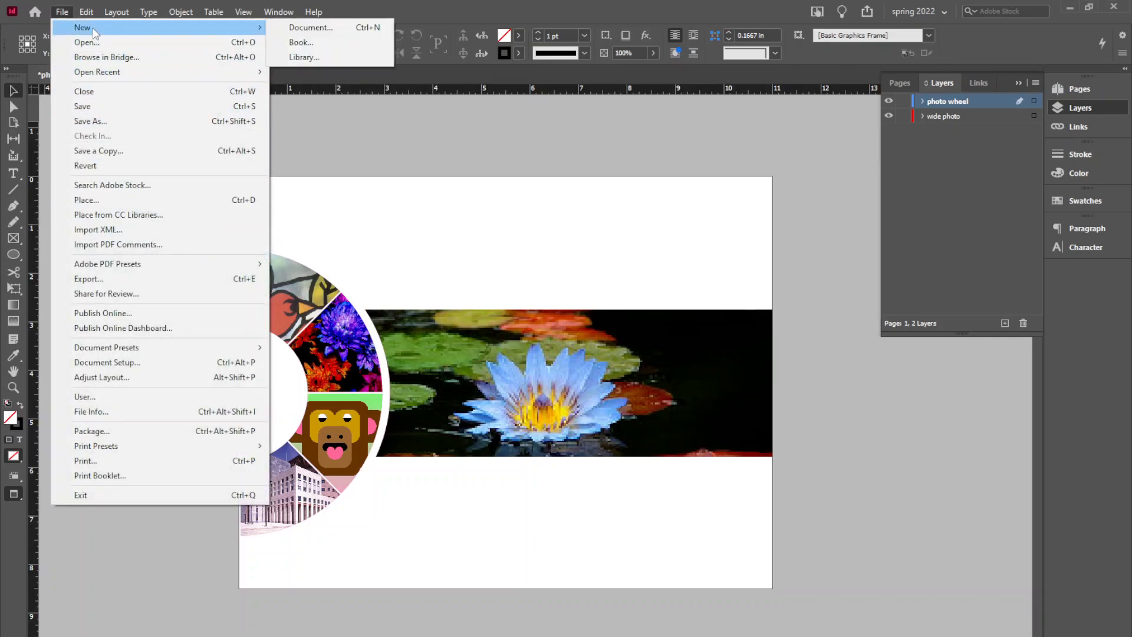
click(357, 29)
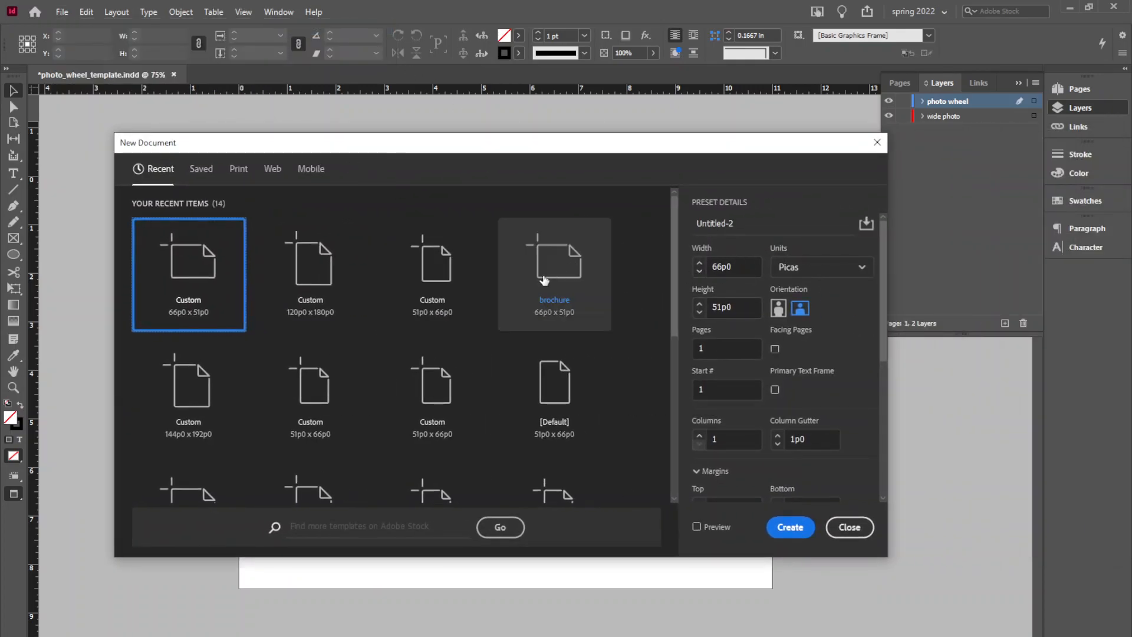
click(563, 276)
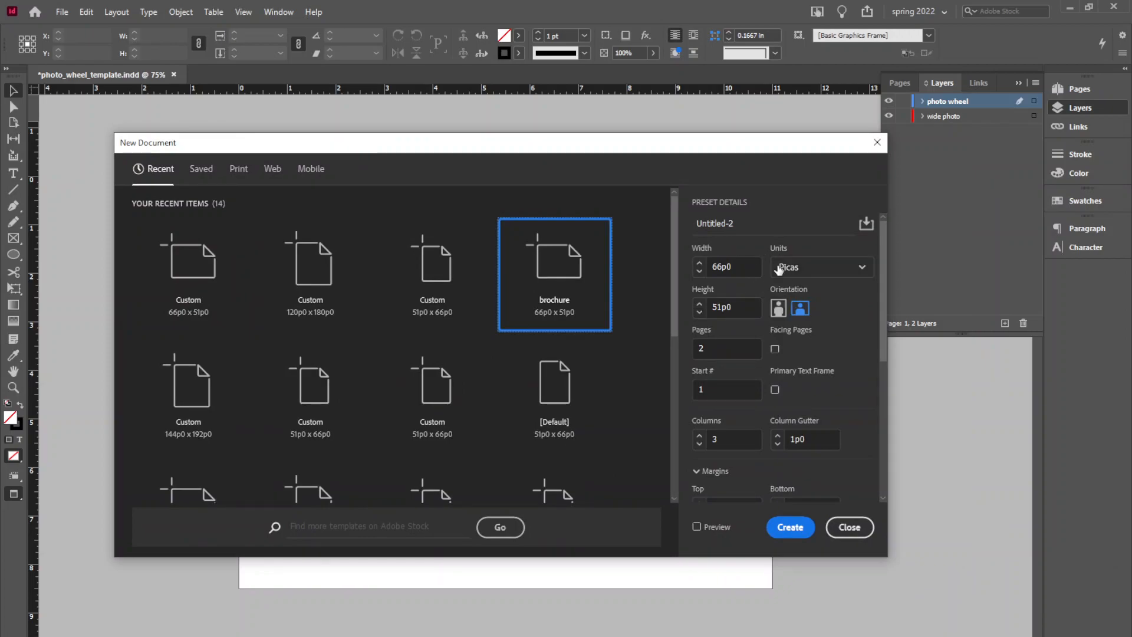
click(824, 271)
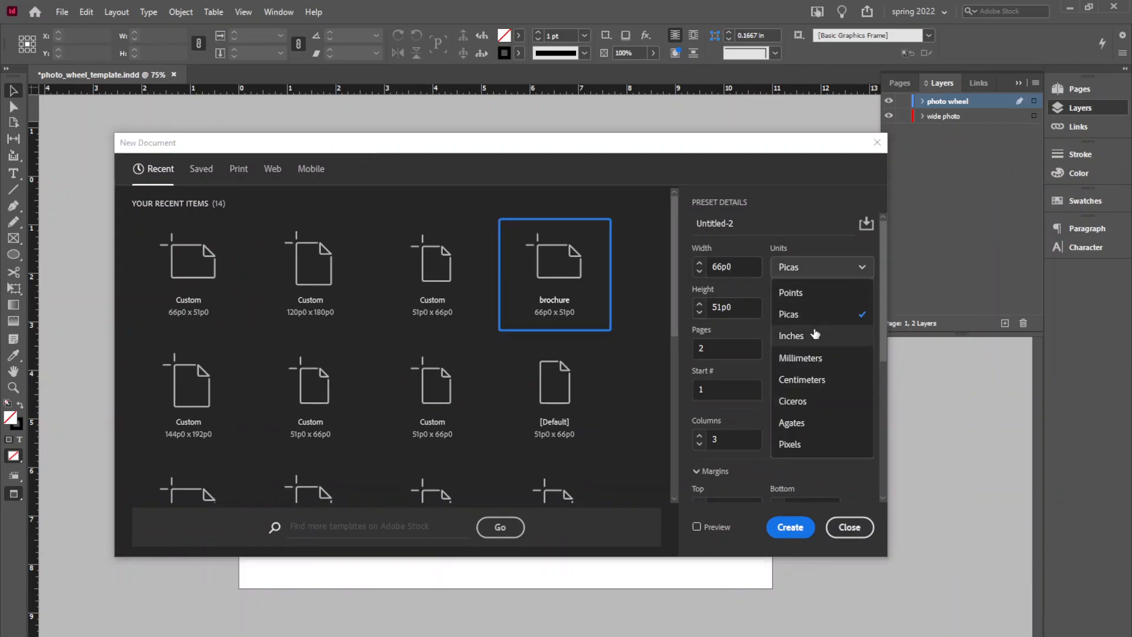
click(815, 334)
Step: Set the new document to 1 page with 2 columns and create it
double_click(704, 347)
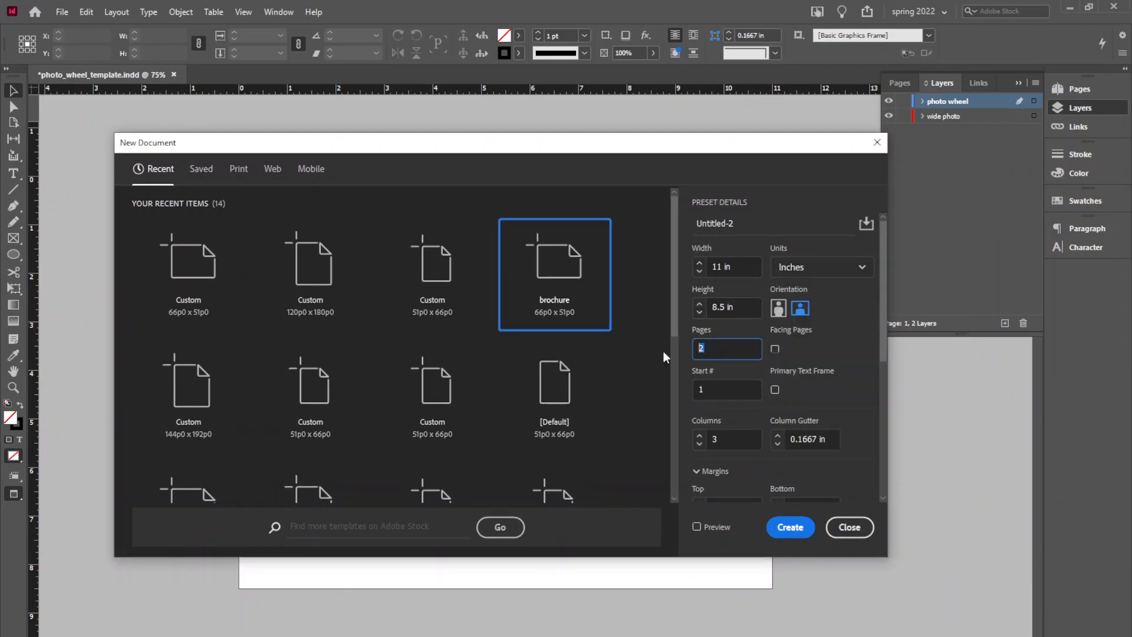
text(1)
click(699, 446)
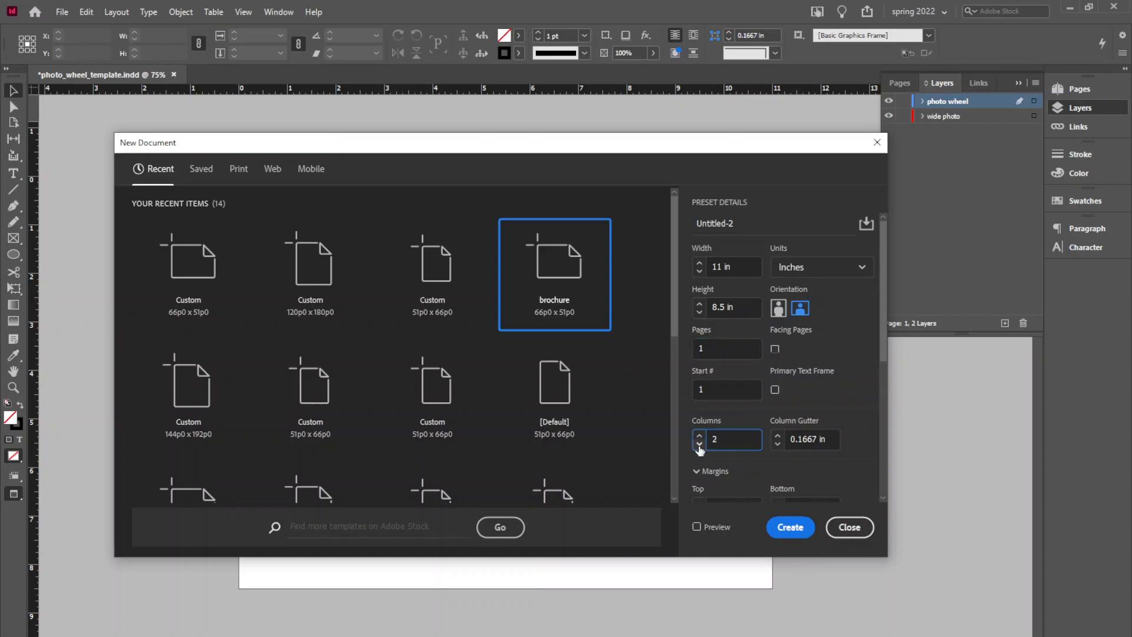
click(791, 527)
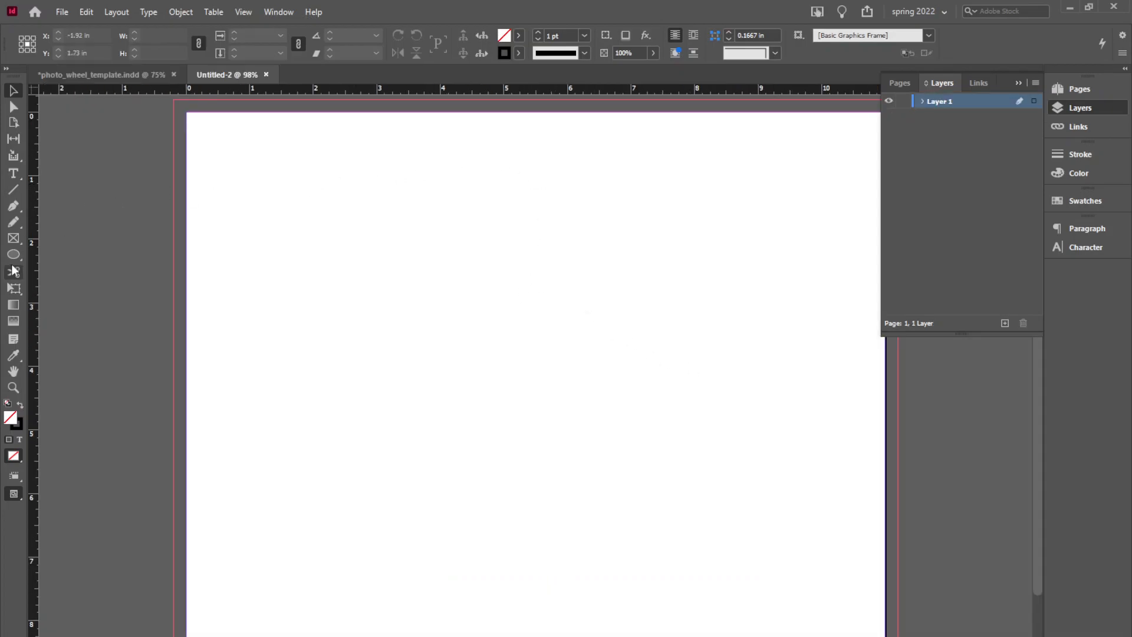
Step: Draw a circle about 6.28 in in diameter outward from its centre with the Ellipse tool, in the page's upper-left area
click(15, 257)
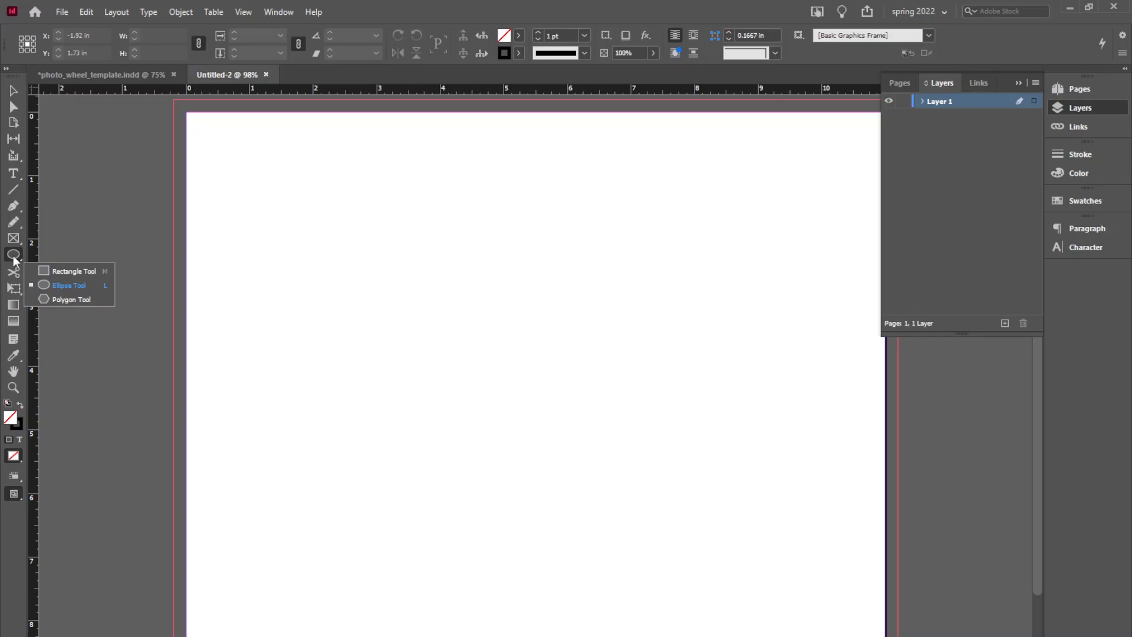
click(62, 285)
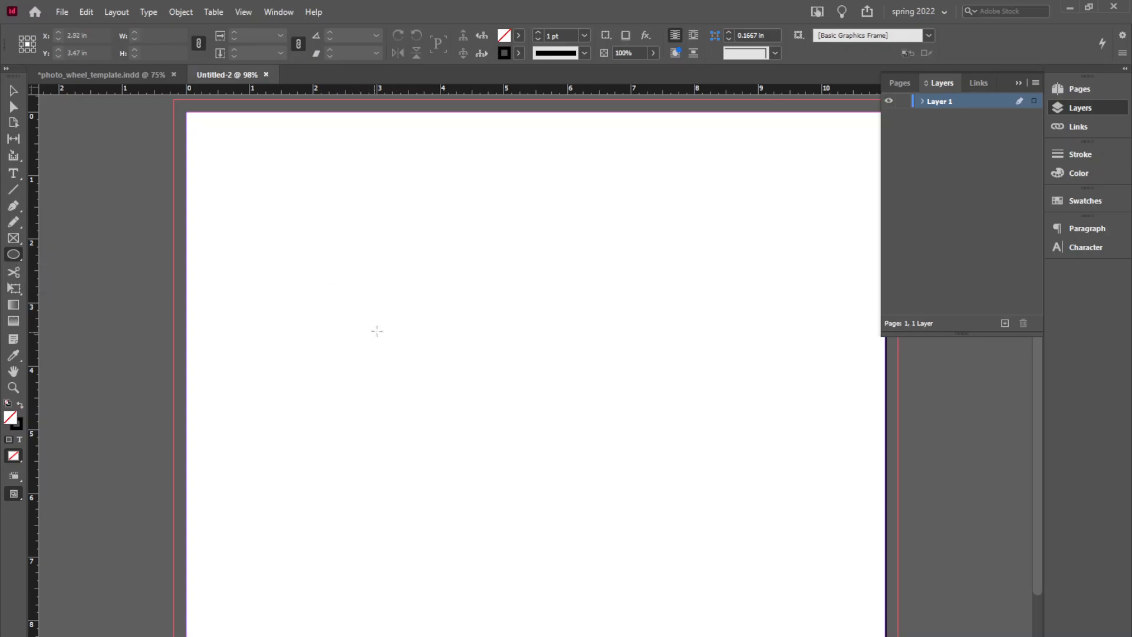
mouse_move(377, 322)
mouse_down()
mouse_move(482, 448)
mouse_move(609, 543)
mouse_move(578, 521)
mouse_up()
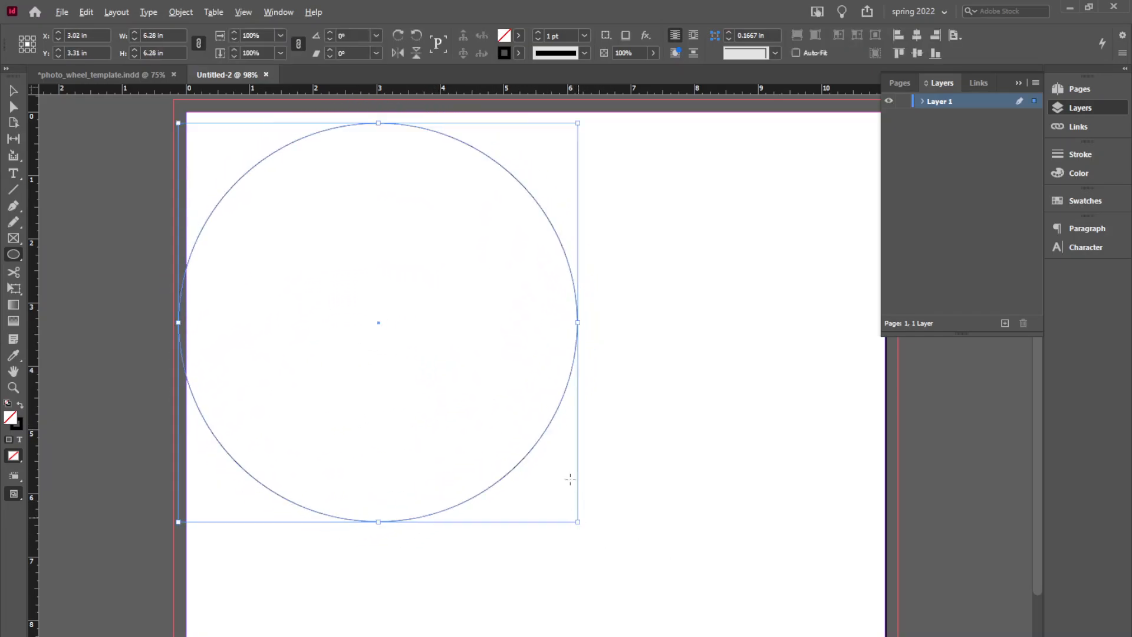
Step: Move the circle near the page centre, to about X 5.4 in, Y 4.11 in, and swap its fill and stroke so it is solid black
click(13, 91)
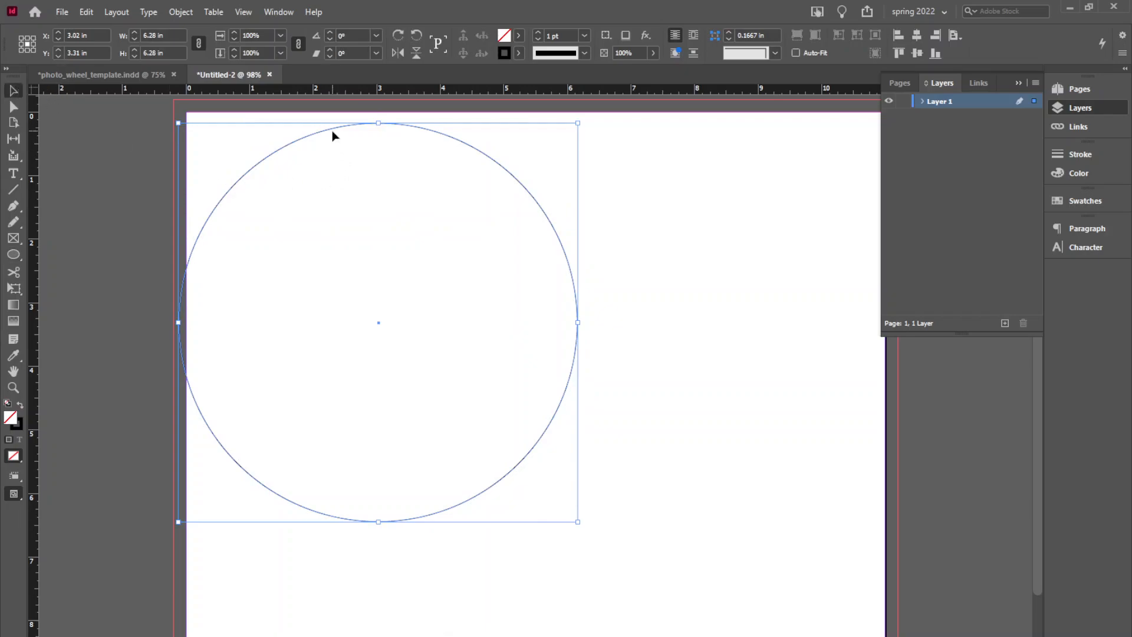
drag(341, 156, 481, 195)
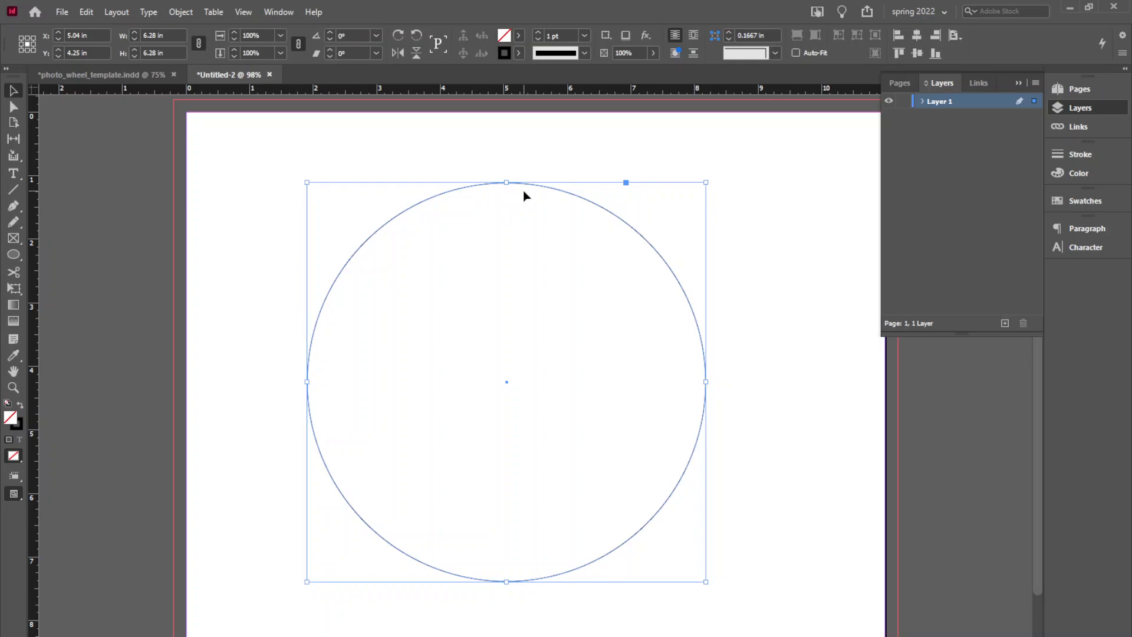
drag(536, 185, 578, 184)
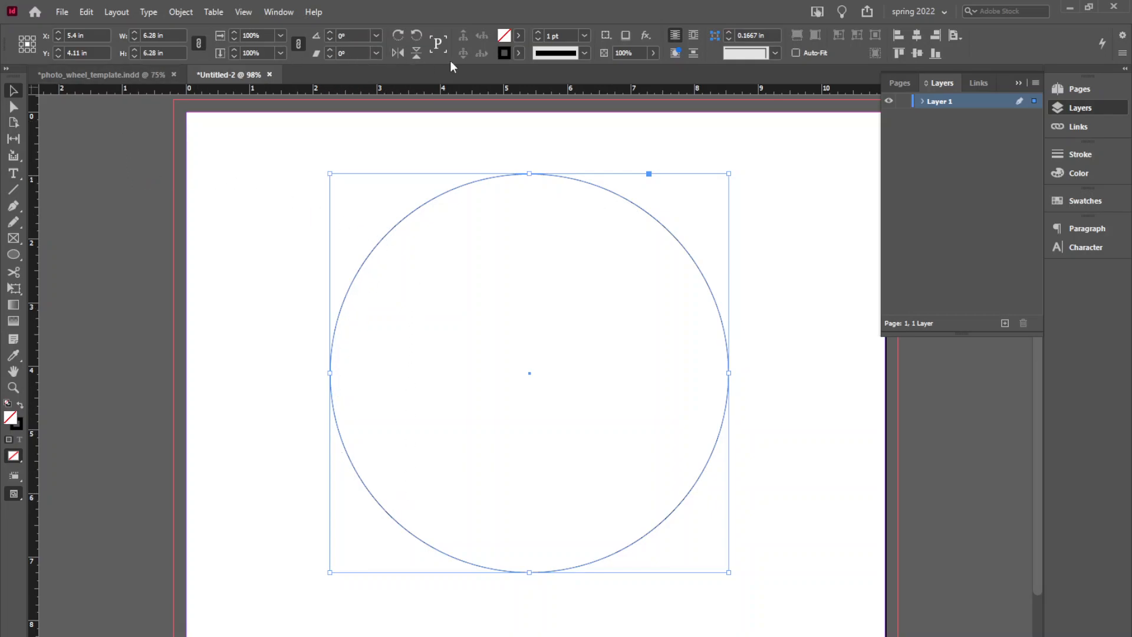
click(20, 405)
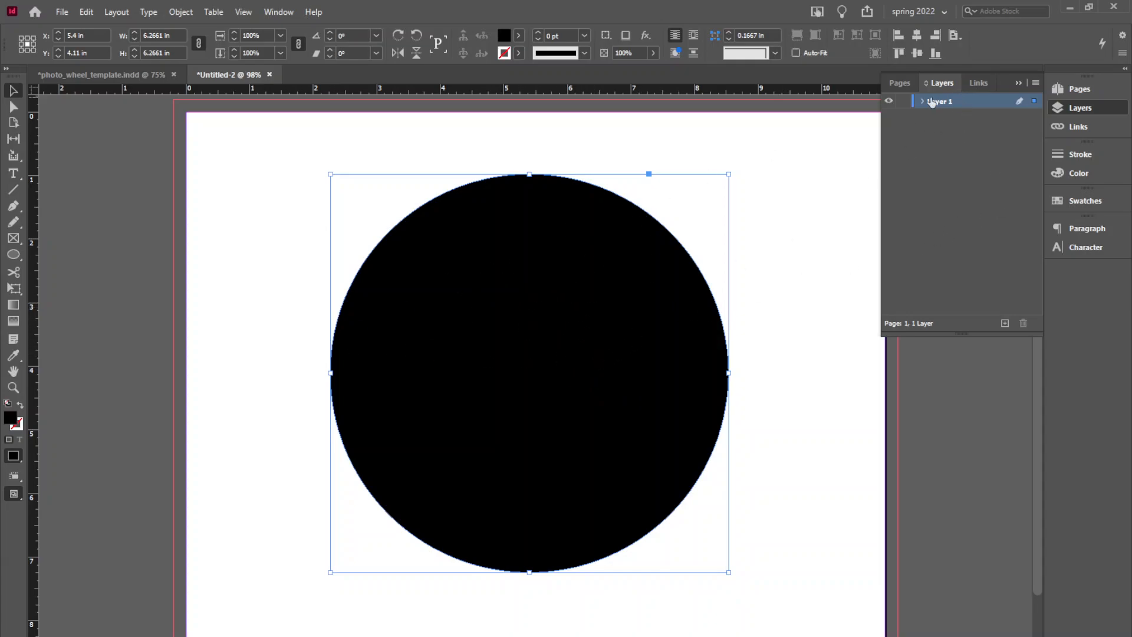
Step: Duplicate the black circle in place within Layer 1
click(923, 102)
click(947, 118)
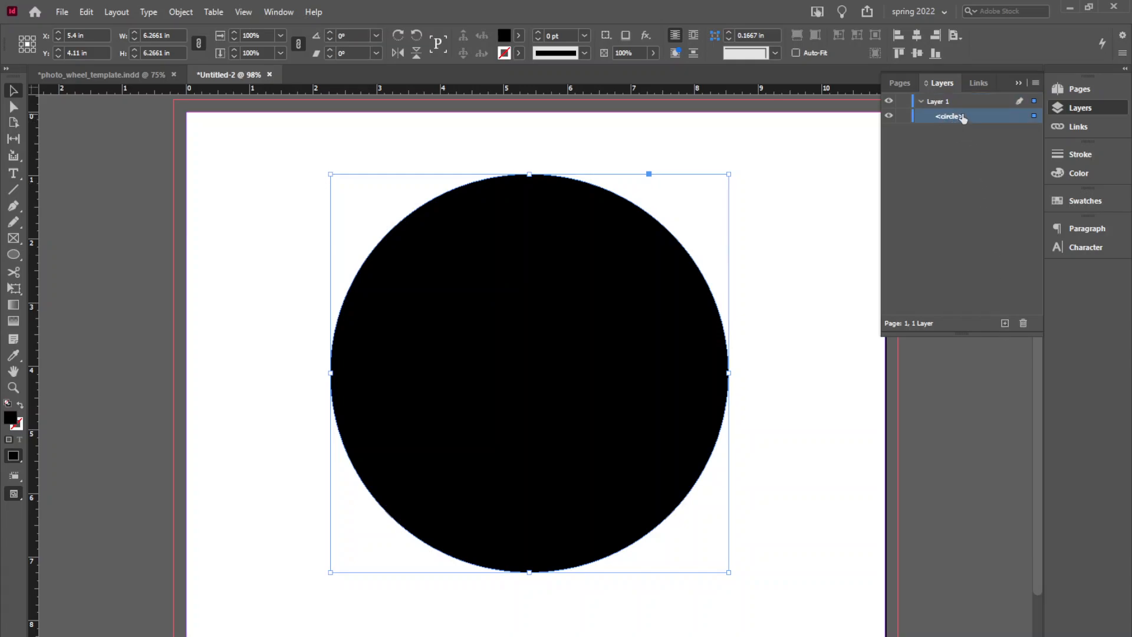
click(1009, 327)
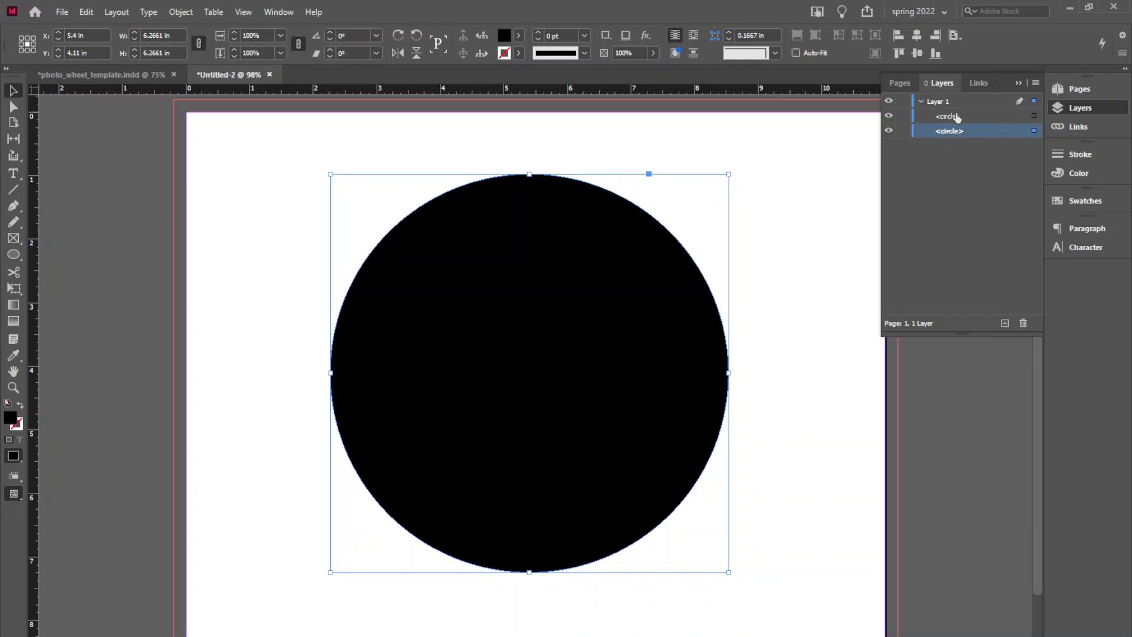
Step: Scale the upper circle copy down about its centre to 6 in wide and high, and fill it with cyan
click(961, 117)
click(1034, 116)
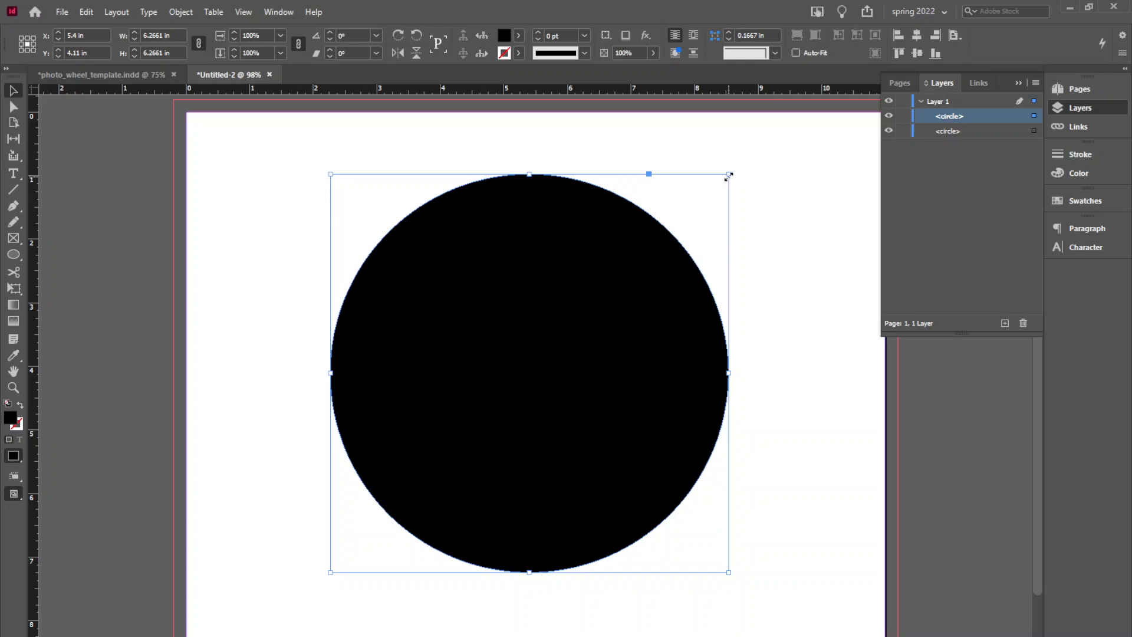
drag(728, 175, 720, 186)
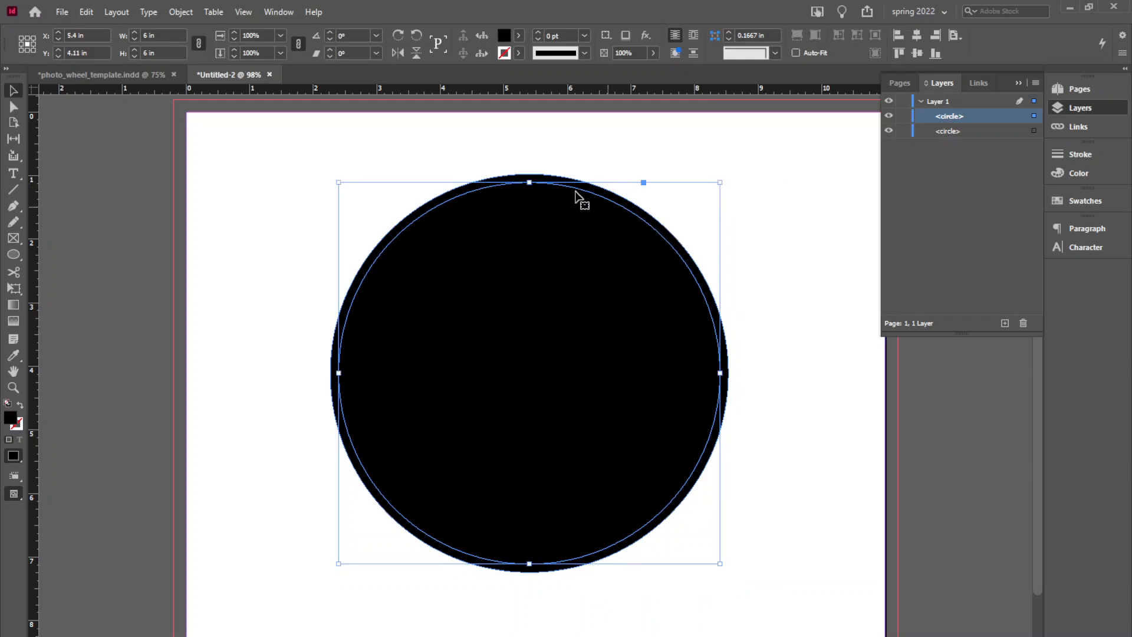
click(519, 36)
click(394, 135)
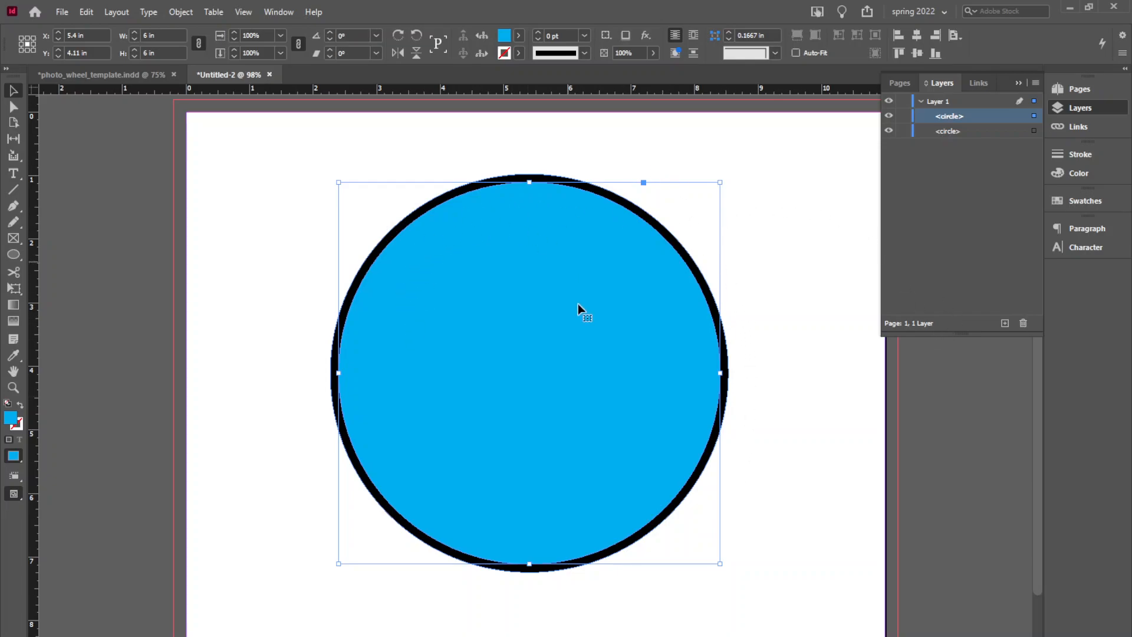
Step: Select both circles and subtract the cyan one from the black one with Pathfinder to form a thin ring
drag(306, 155, 739, 534)
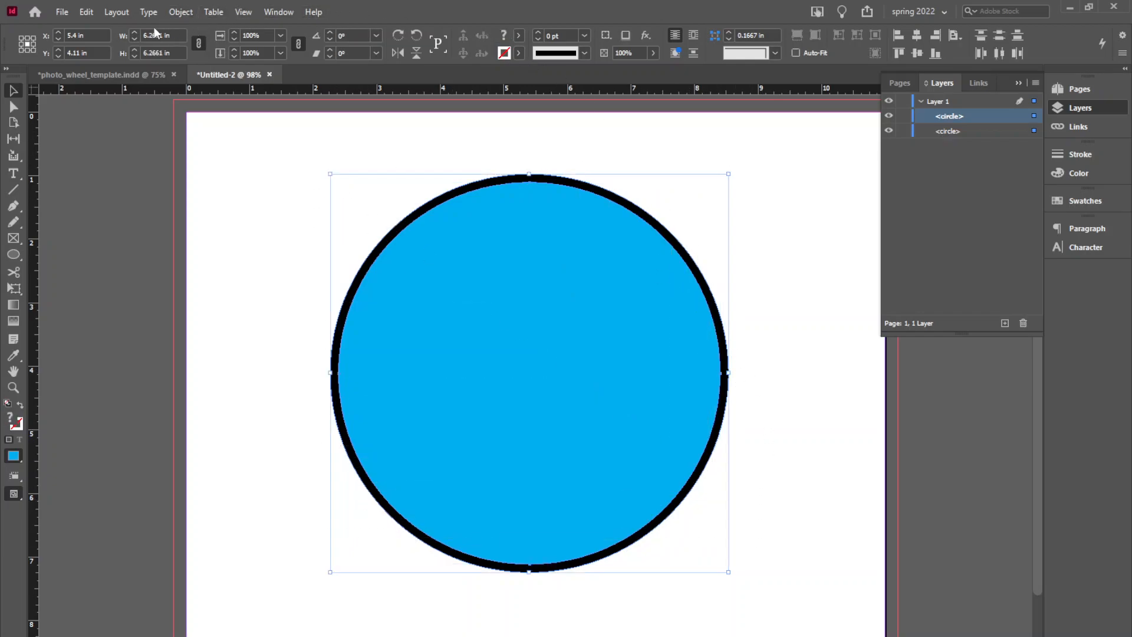
click(176, 13)
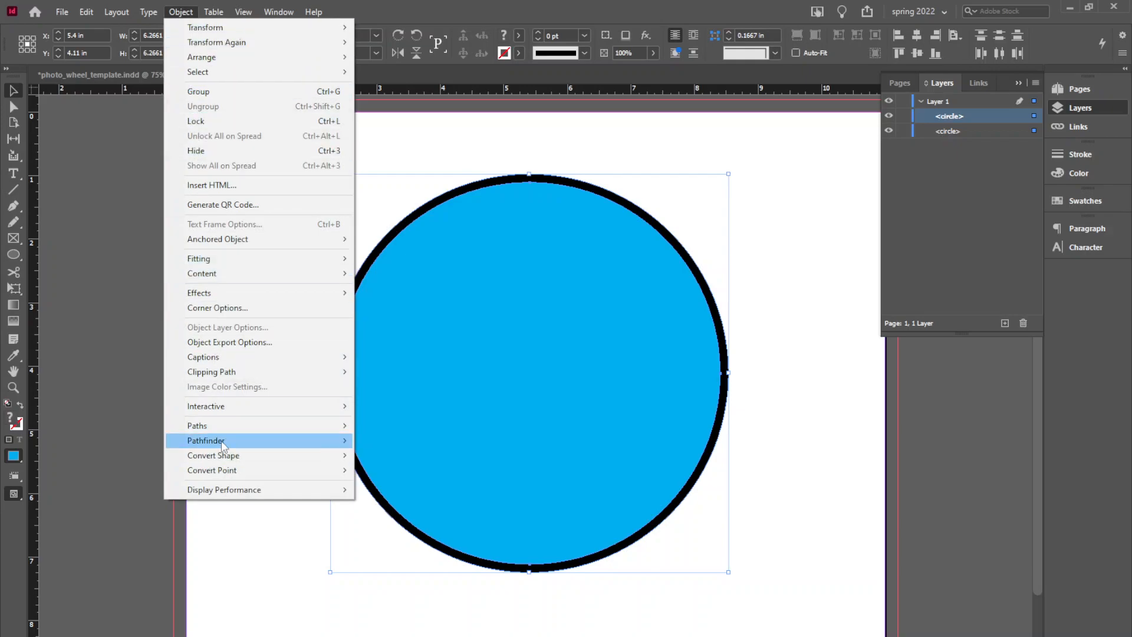
mouse_move(221, 442)
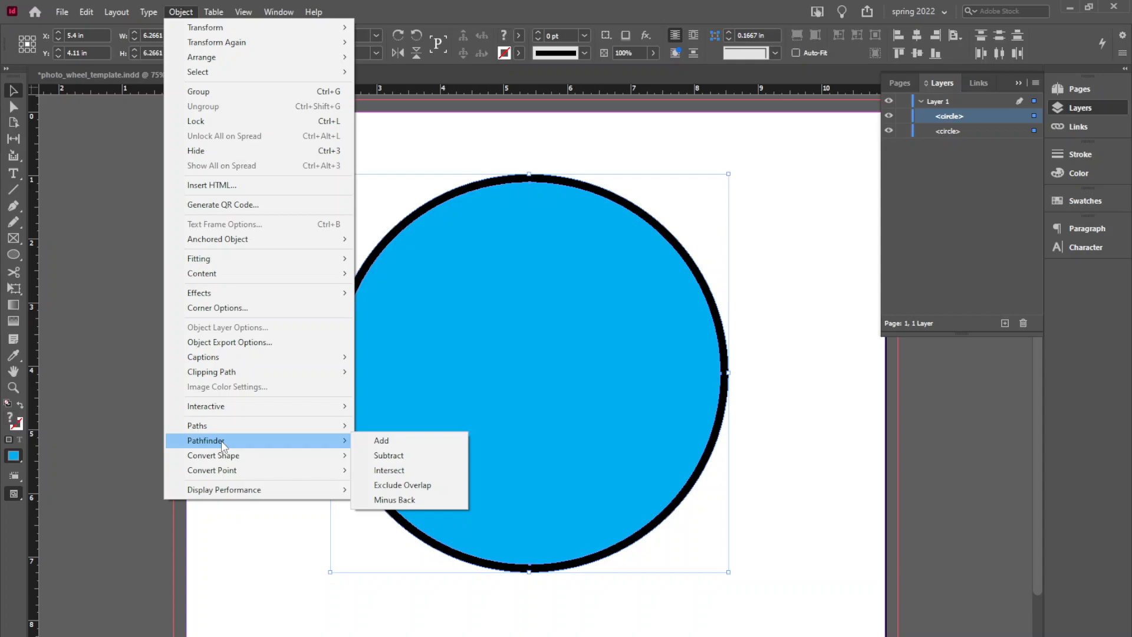
click(352, 4)
click(275, 13)
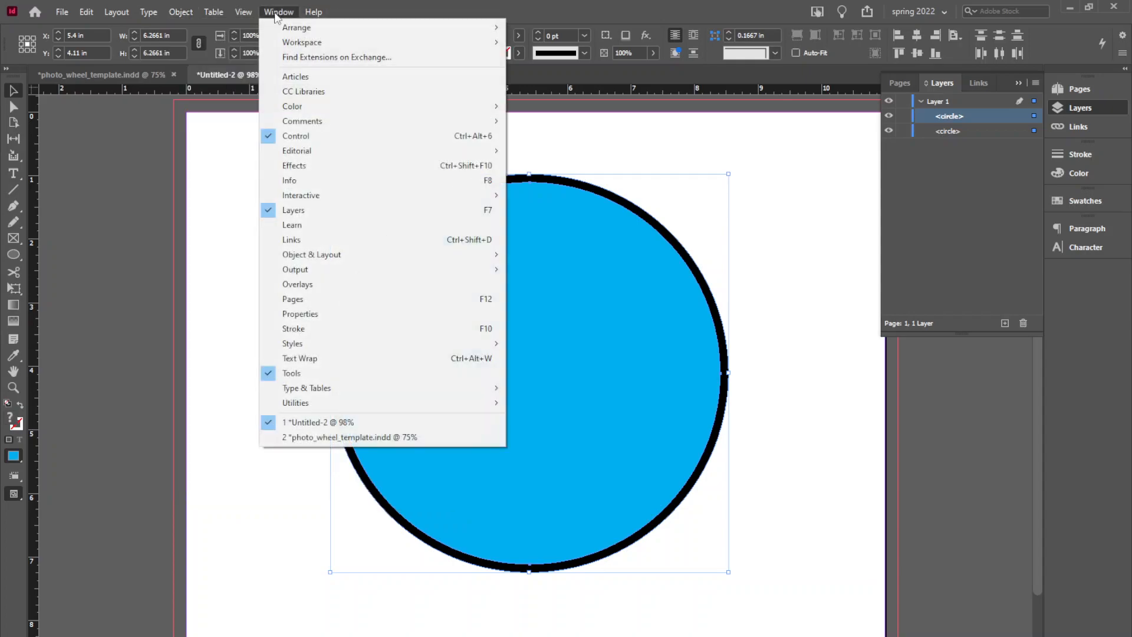
mouse_move(303, 259)
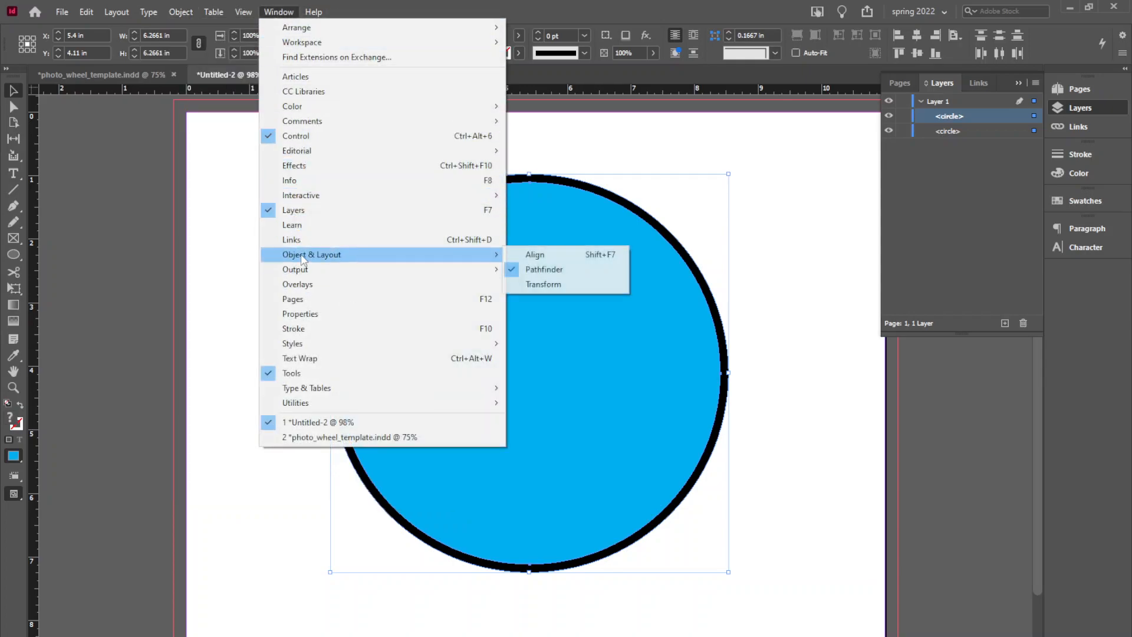
click(650, 5)
drag(681, 146, 165, 128)
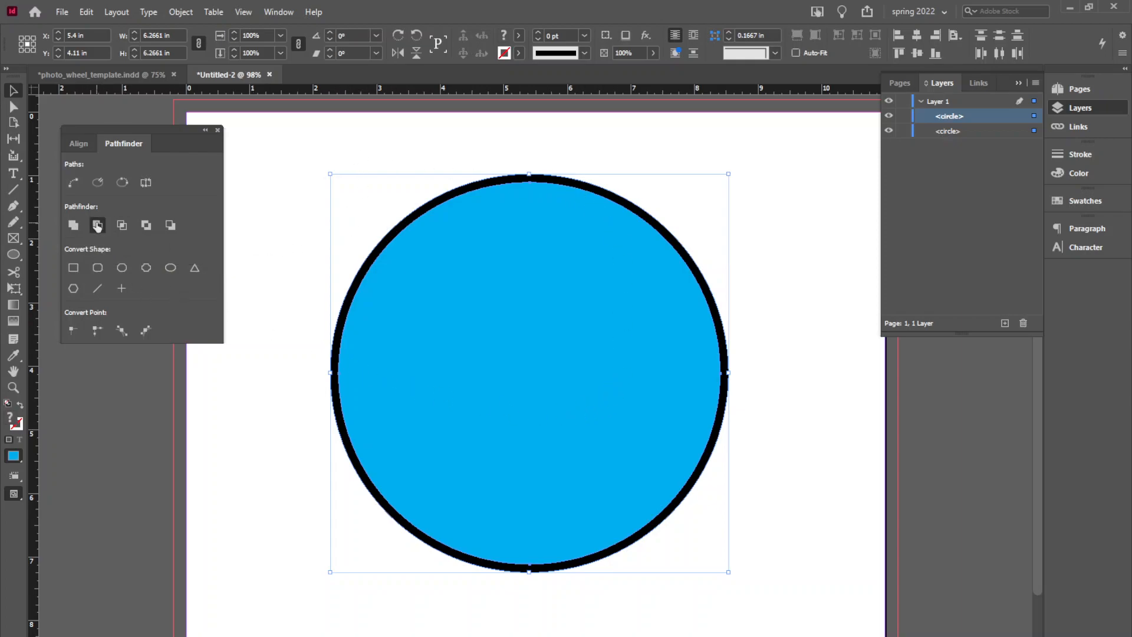
click(97, 227)
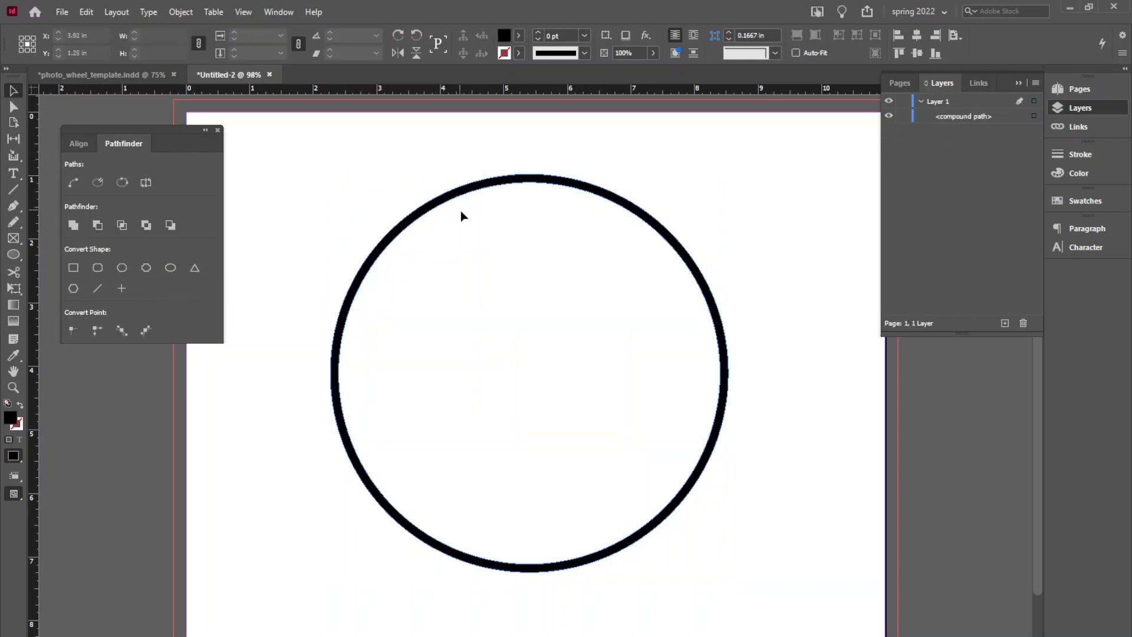
Step: Draw a narrow vertical rectangle about 0.1 in wide and 7.32 in tall across the full ring, just left of its centre
click(475, 192)
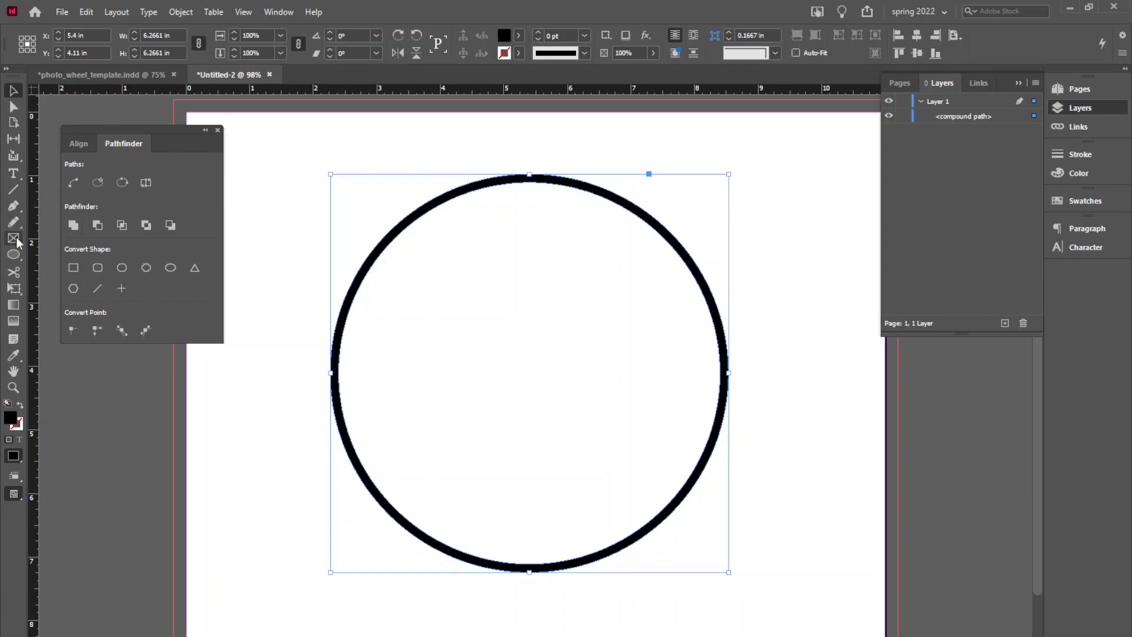
click(23, 260)
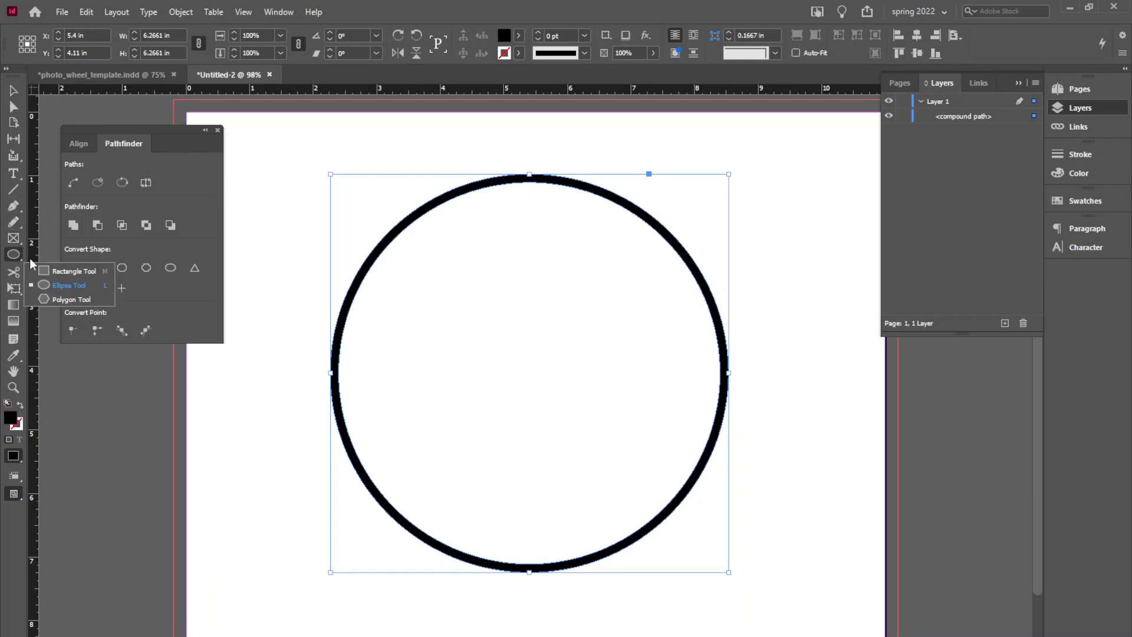
click(72, 271)
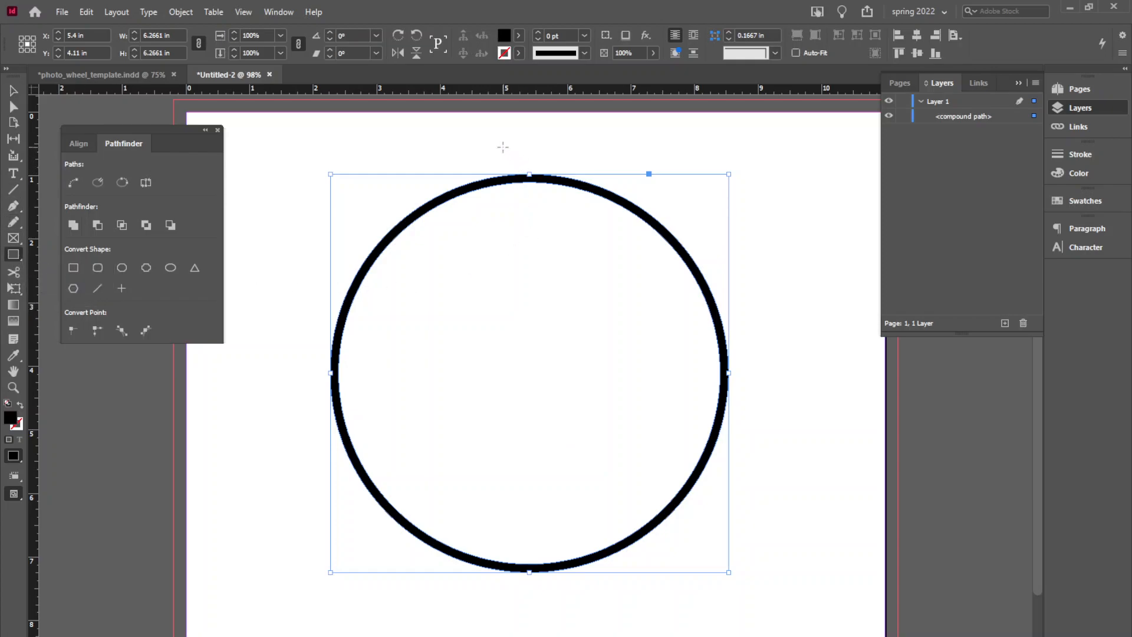
drag(512, 134, 519, 598)
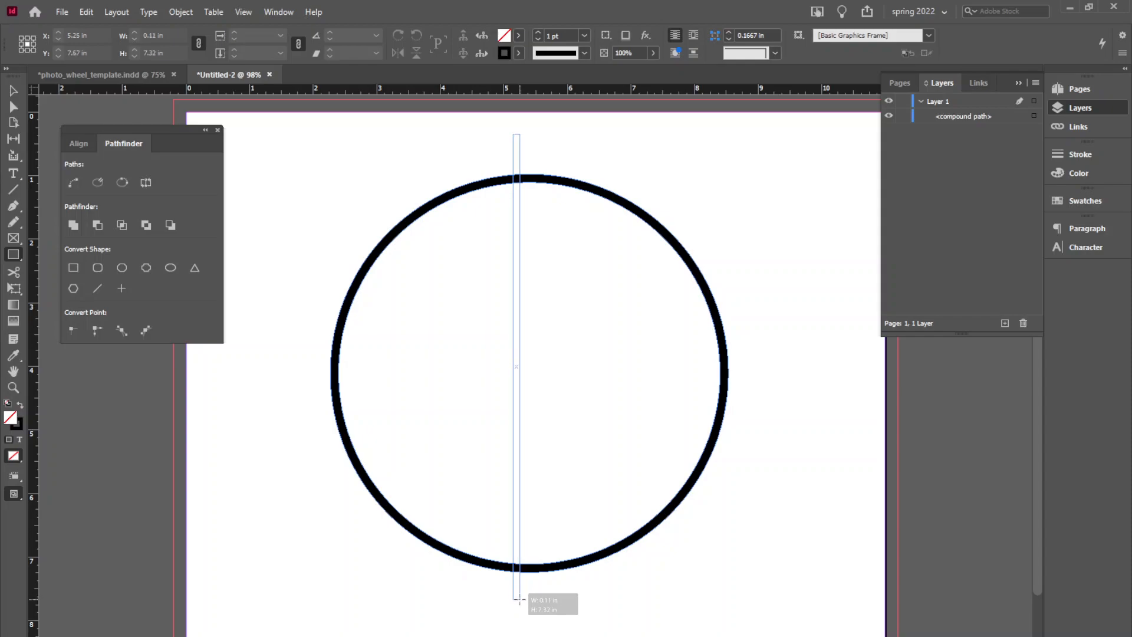
drag(519, 598, 519, 599)
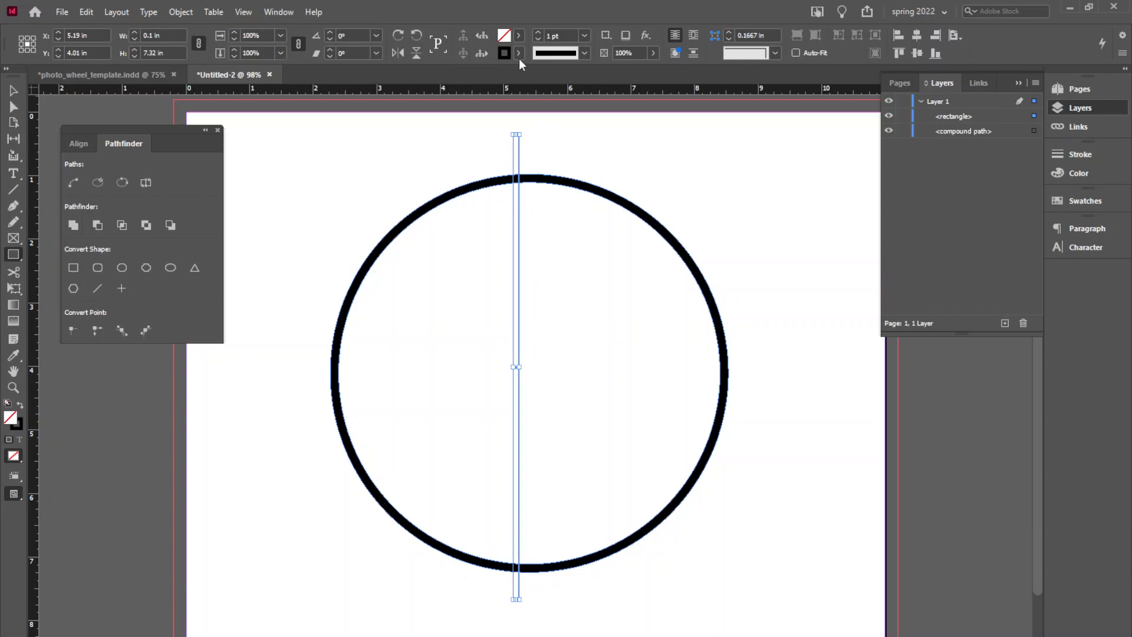
Step: Give the narrow bar a black fill with no stroke, and centre it and the ring horizontally and vertically on the page
click(20, 407)
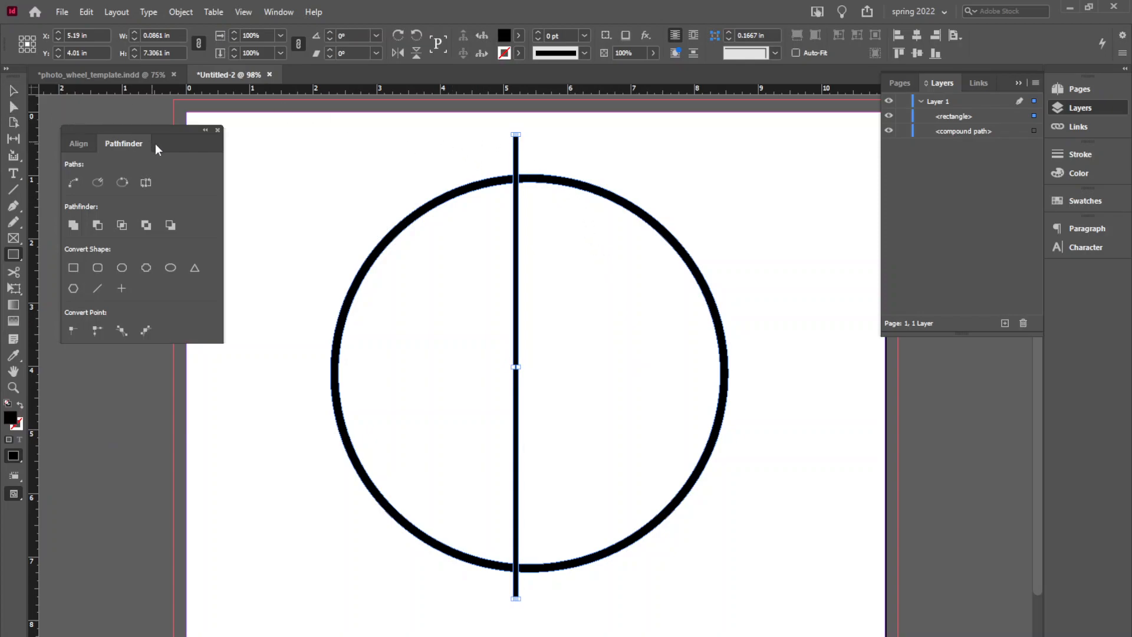
click(16, 91)
drag(325, 169, 767, 565)
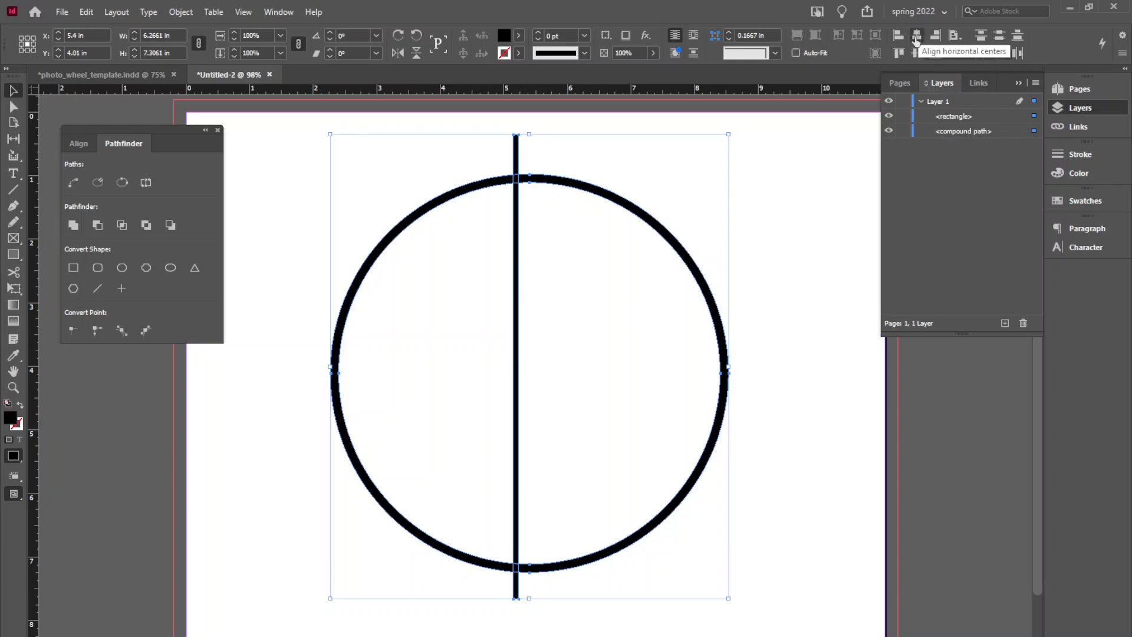
click(283, 12)
mouse_move(313, 12)
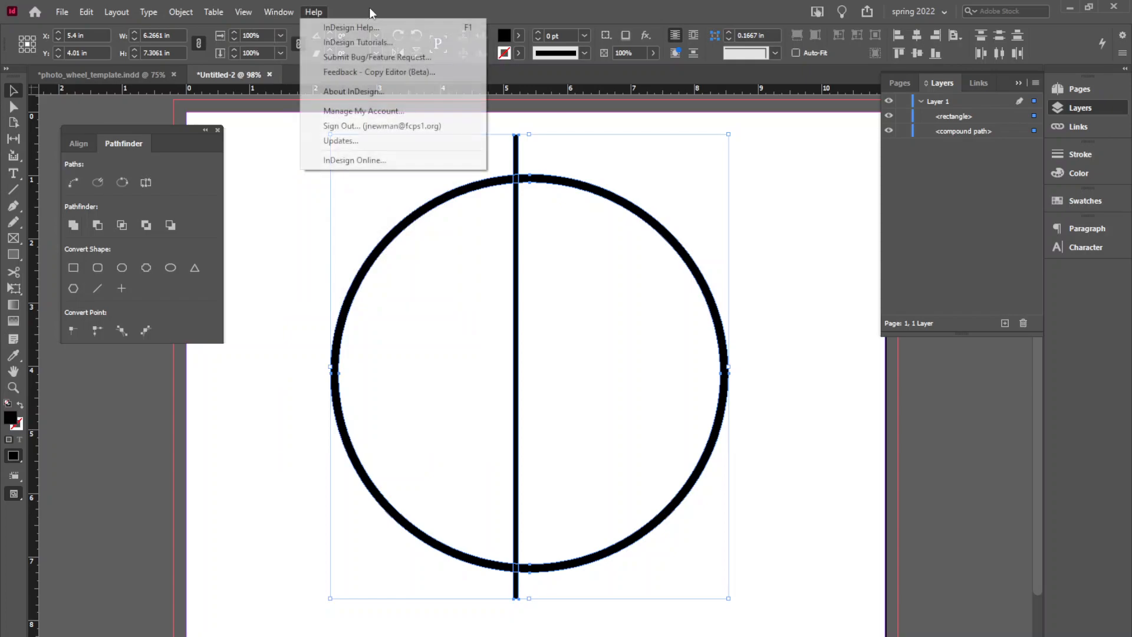
click(78, 143)
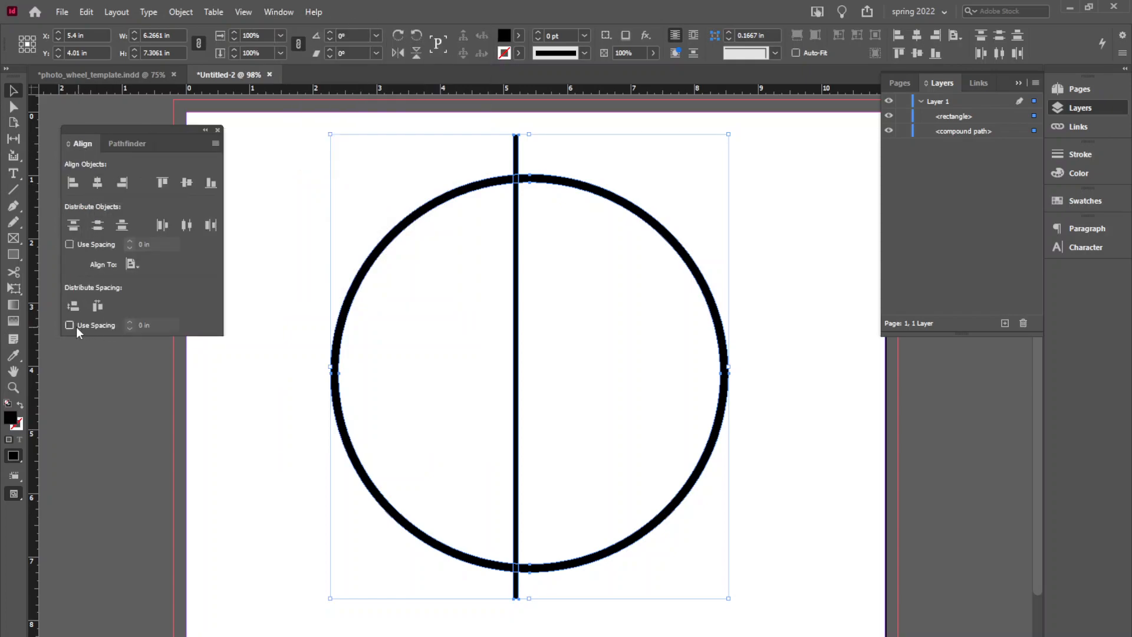
click(133, 267)
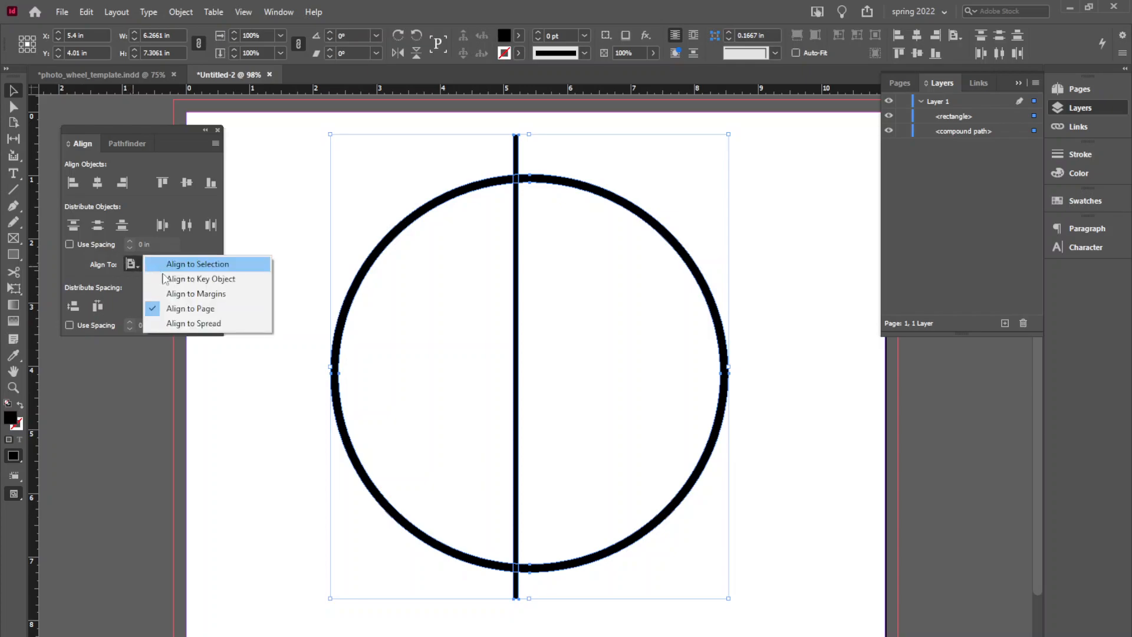
click(172, 313)
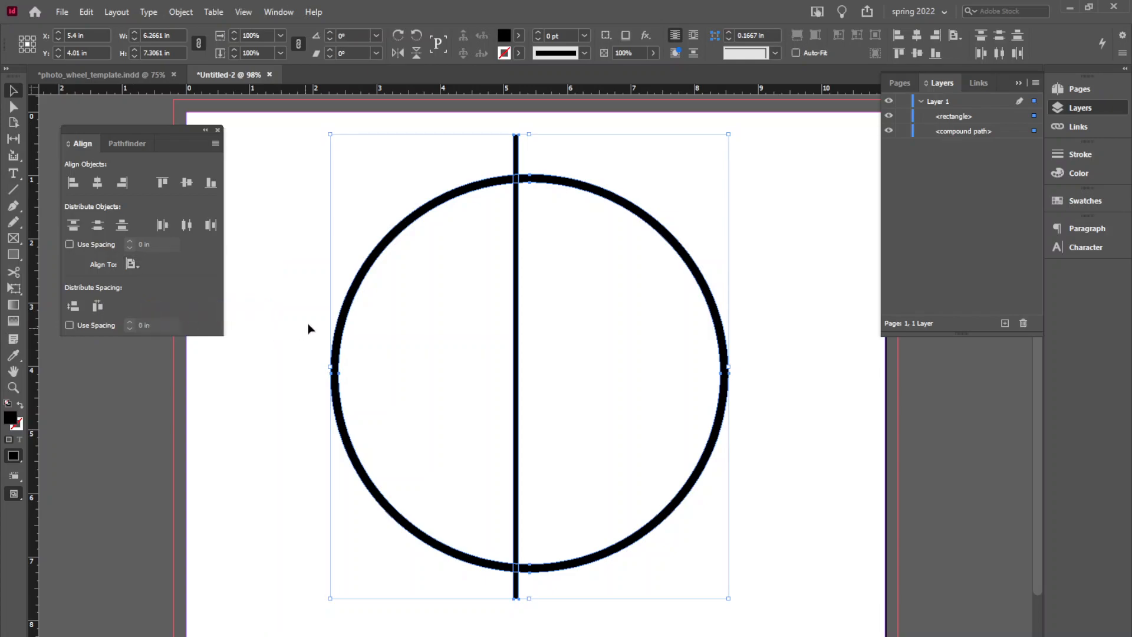
click(96, 184)
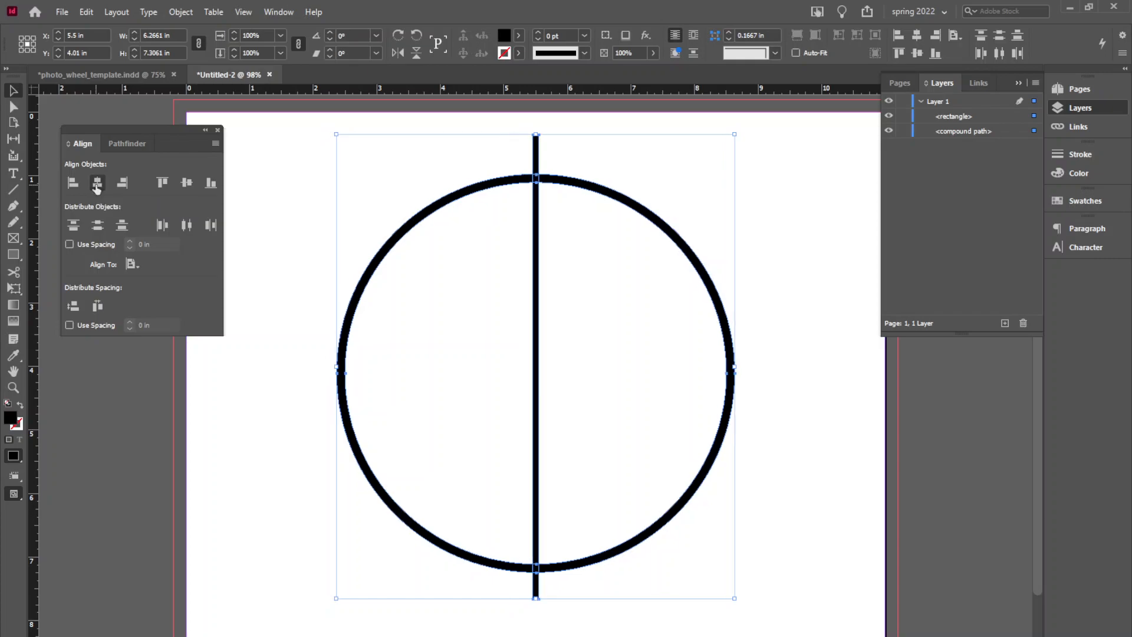
click(186, 183)
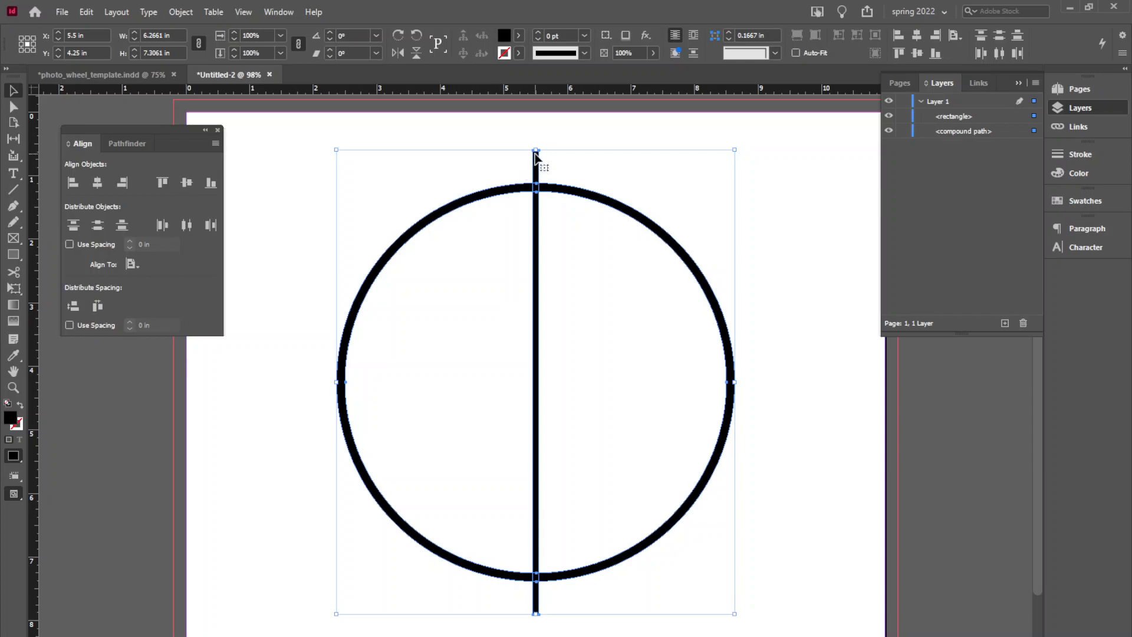
Step: Shorten the vertical bar at both ends to the ring's outer edge, making it about 6.27 in tall
click(564, 142)
click(536, 157)
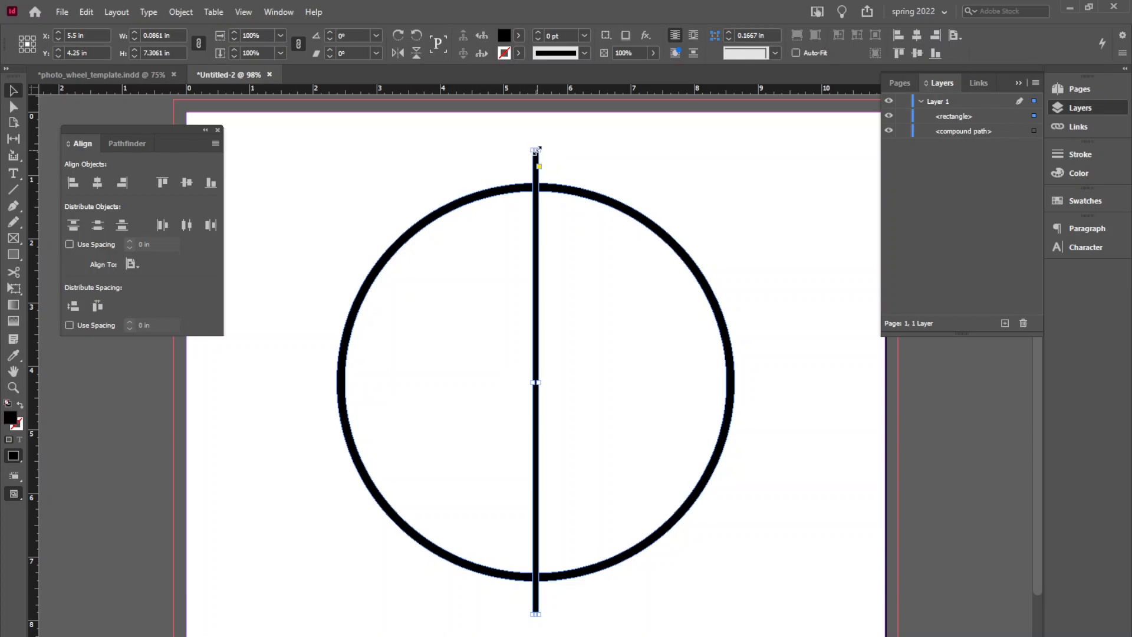
drag(535, 150, 536, 183)
drag(533, 613, 536, 581)
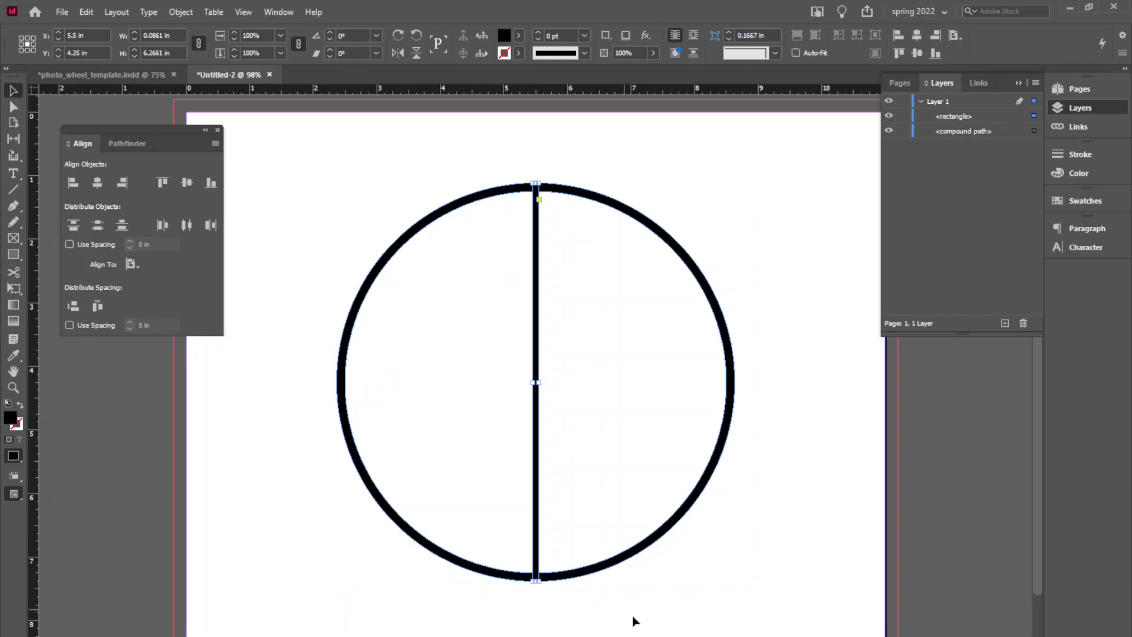
click(784, 539)
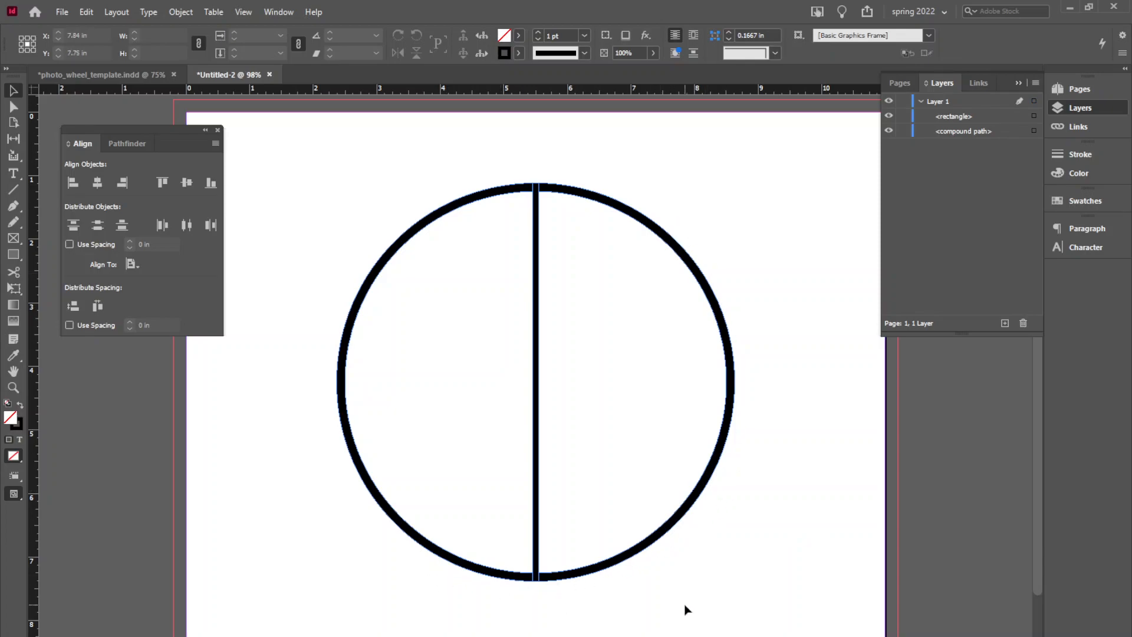
Step: Duplicate the vertical bar in place within Layer 1 and rotate the upper copy to 90°
click(540, 367)
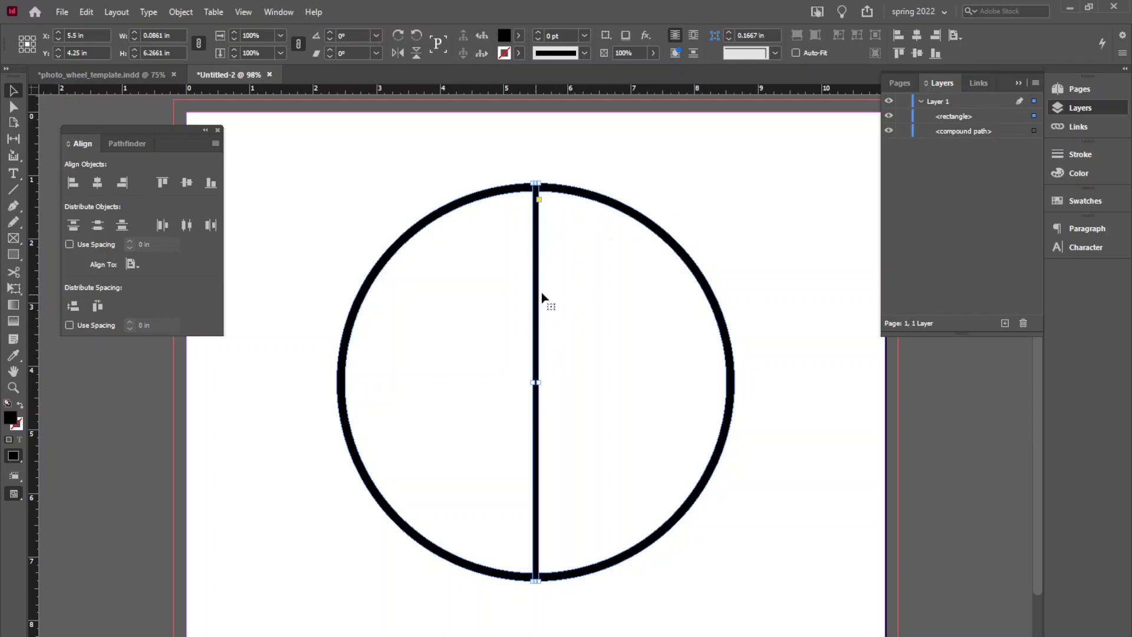
click(949, 118)
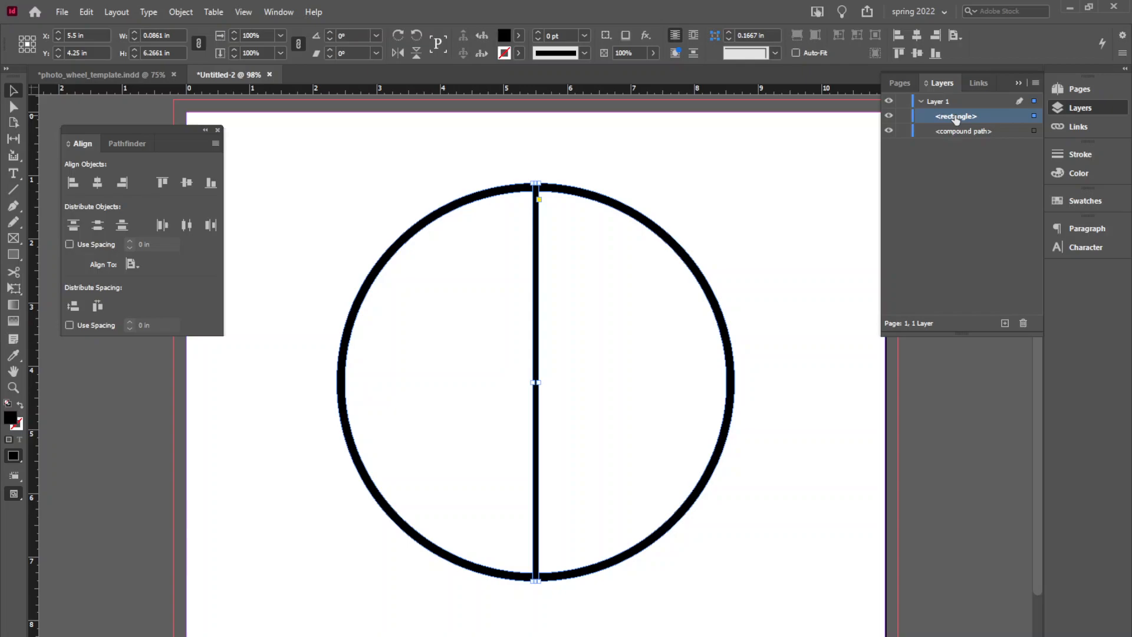
drag(955, 116, 1005, 323)
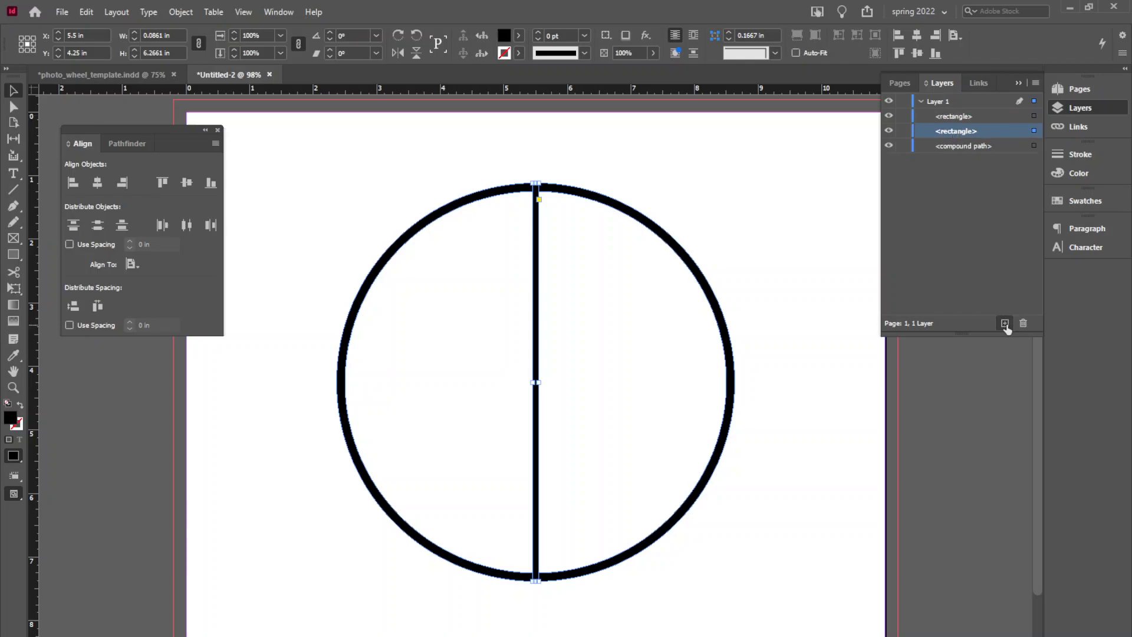
click(969, 117)
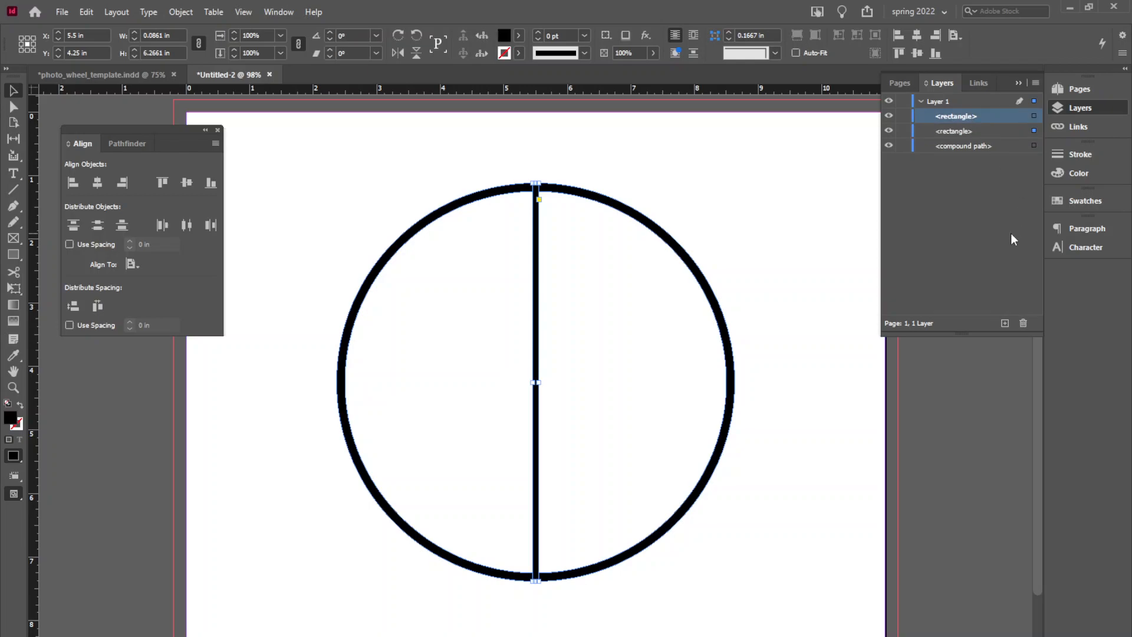
click(1034, 118)
click(348, 34)
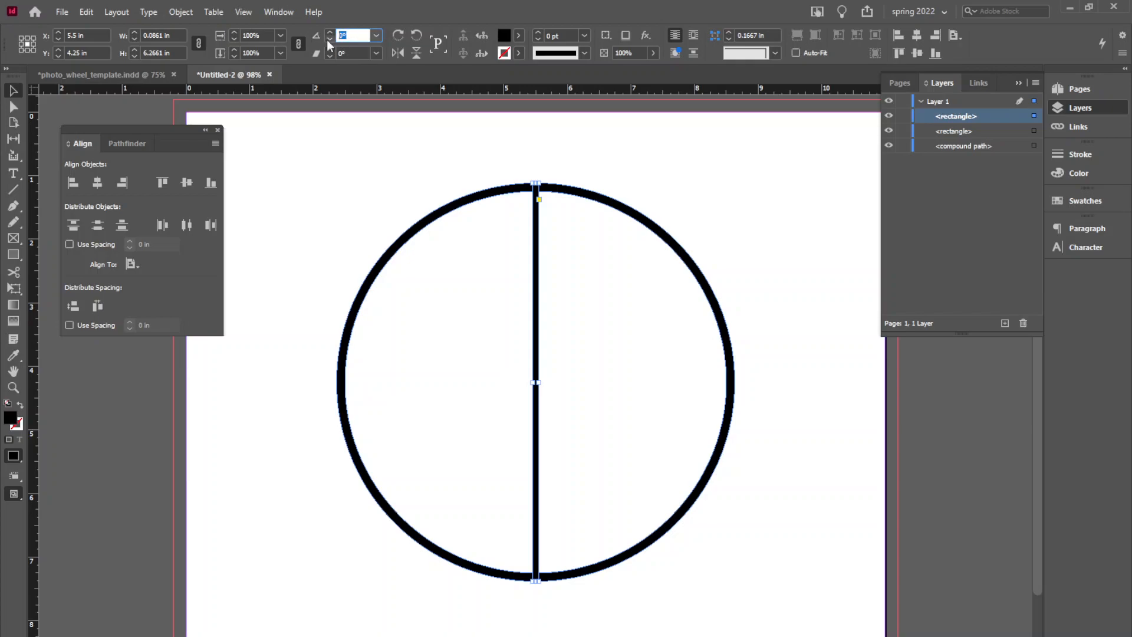
text(90)
key(Return)
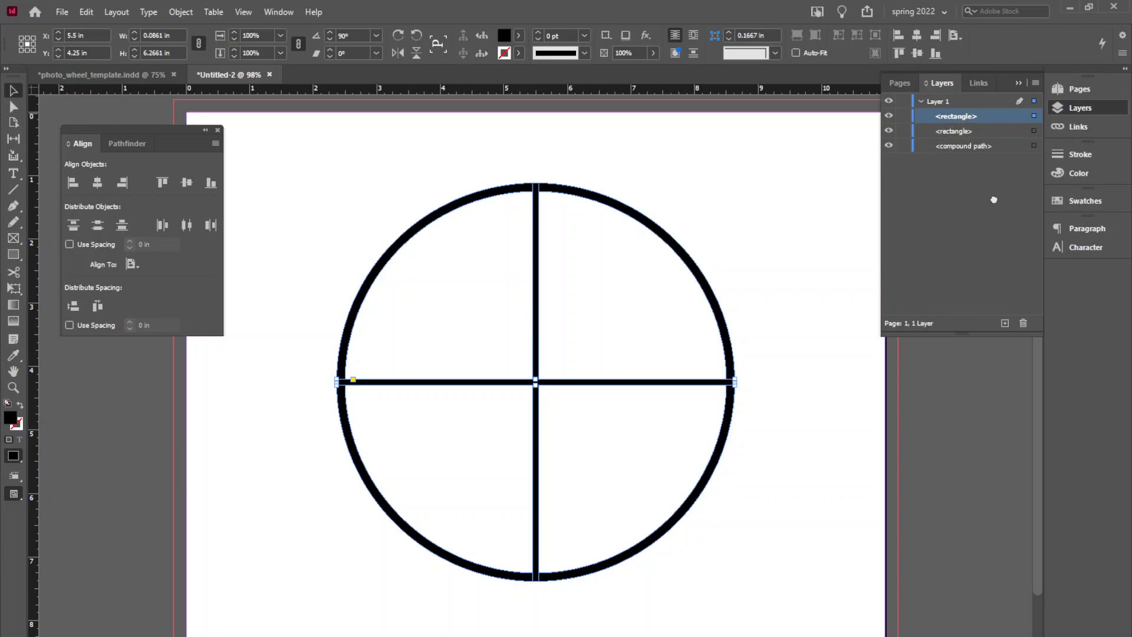
Step: Duplicate the horizontal bar in place and set the copy's rotation angle to 45°
drag(1011, 329, 1008, 325)
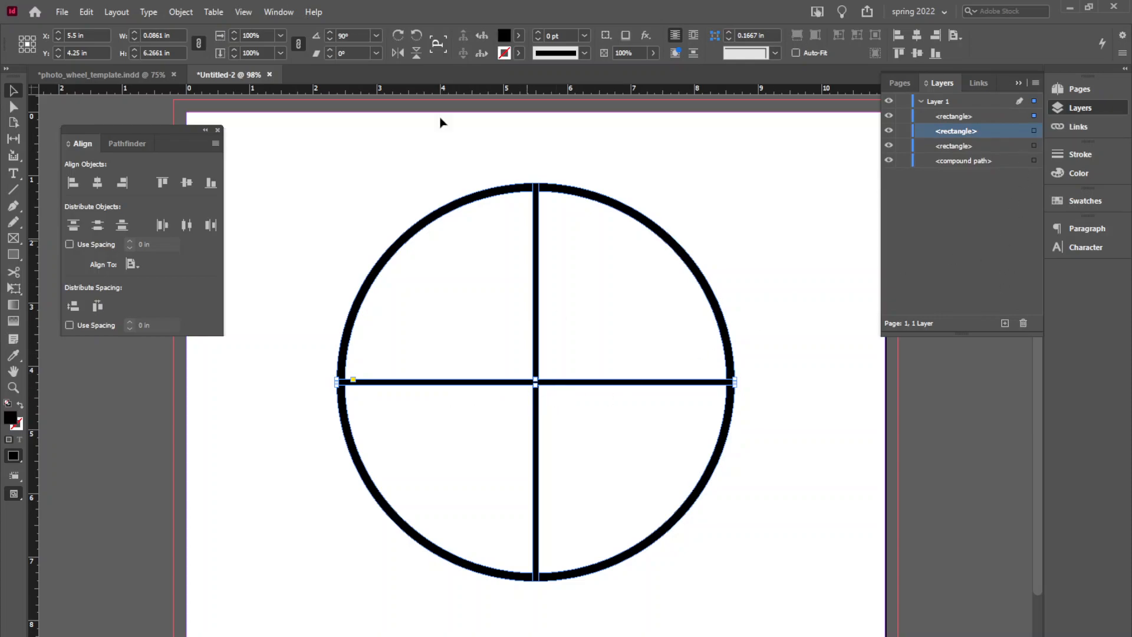
click(375, 35)
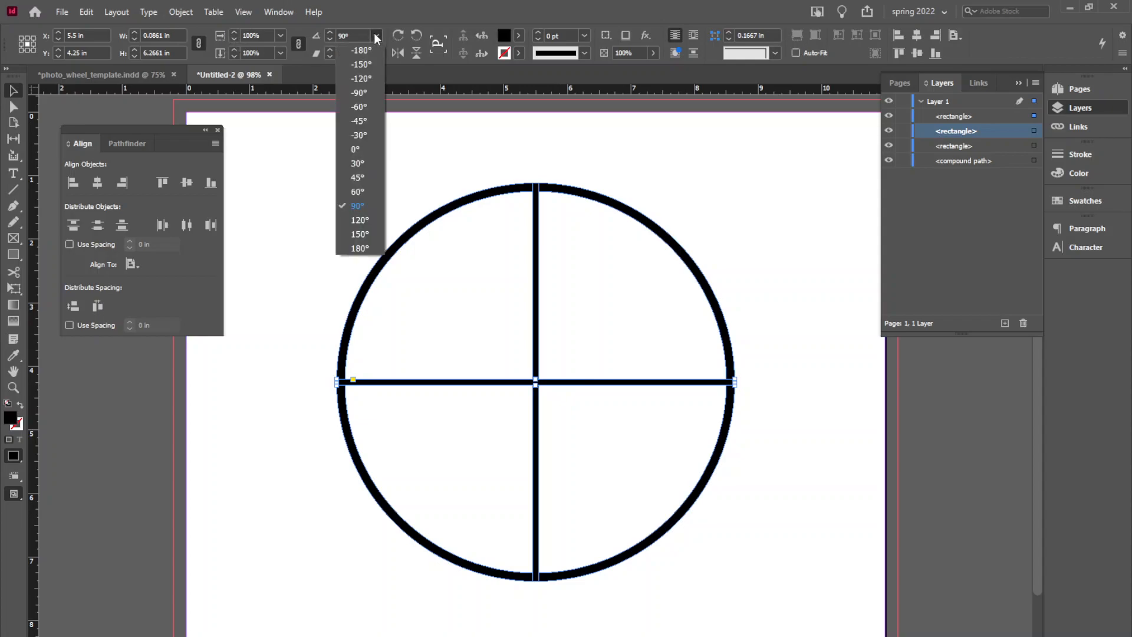
click(357, 177)
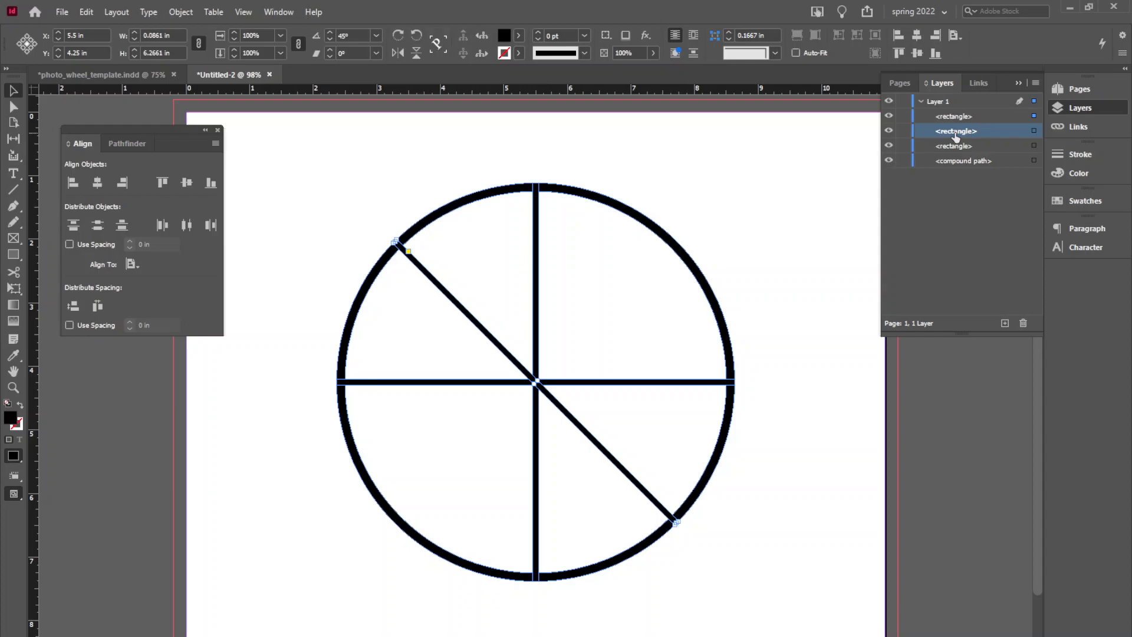
Step: Duplicate the 45° diagonal bar in place and set the upper copy's rotation angle to -45°
click(962, 117)
drag(967, 119, 1005, 323)
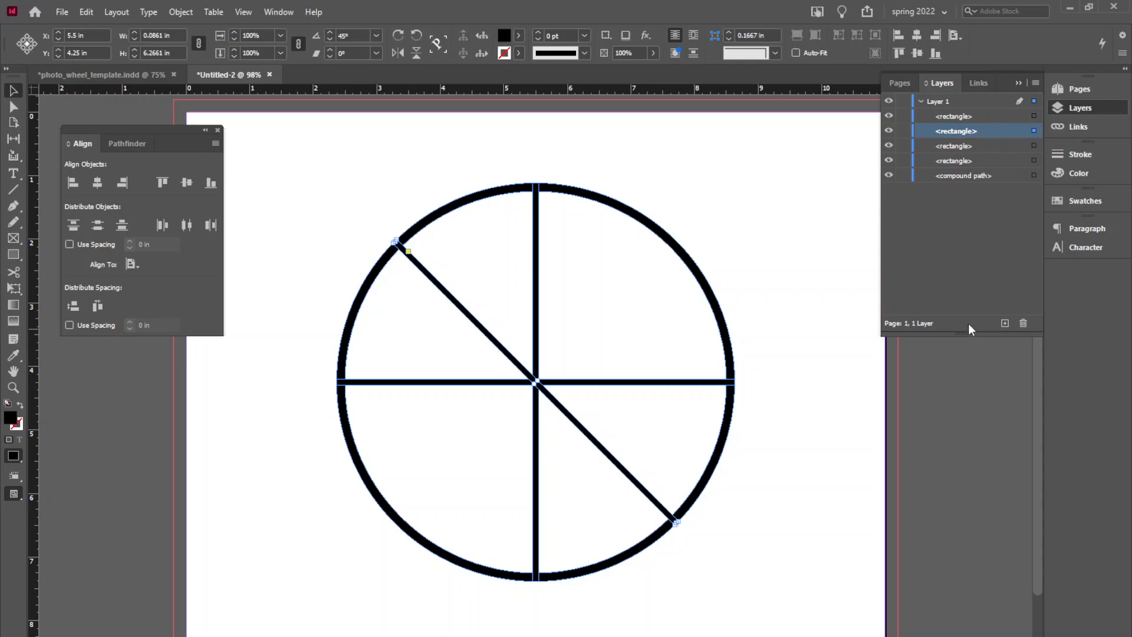
click(1034, 116)
click(376, 37)
click(358, 121)
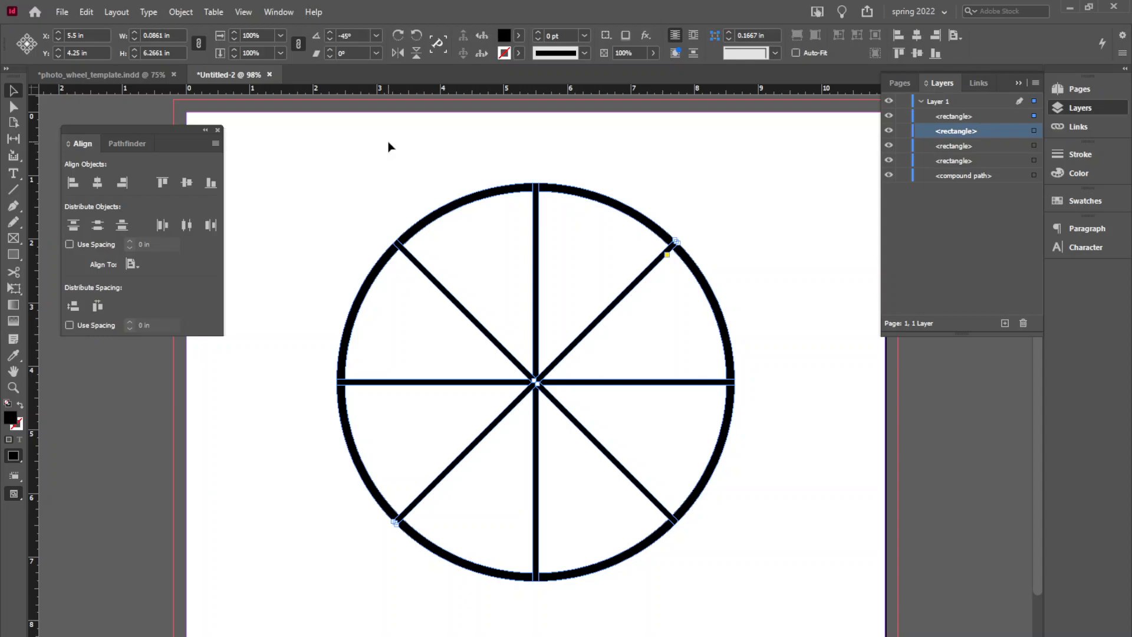
click(522, 151)
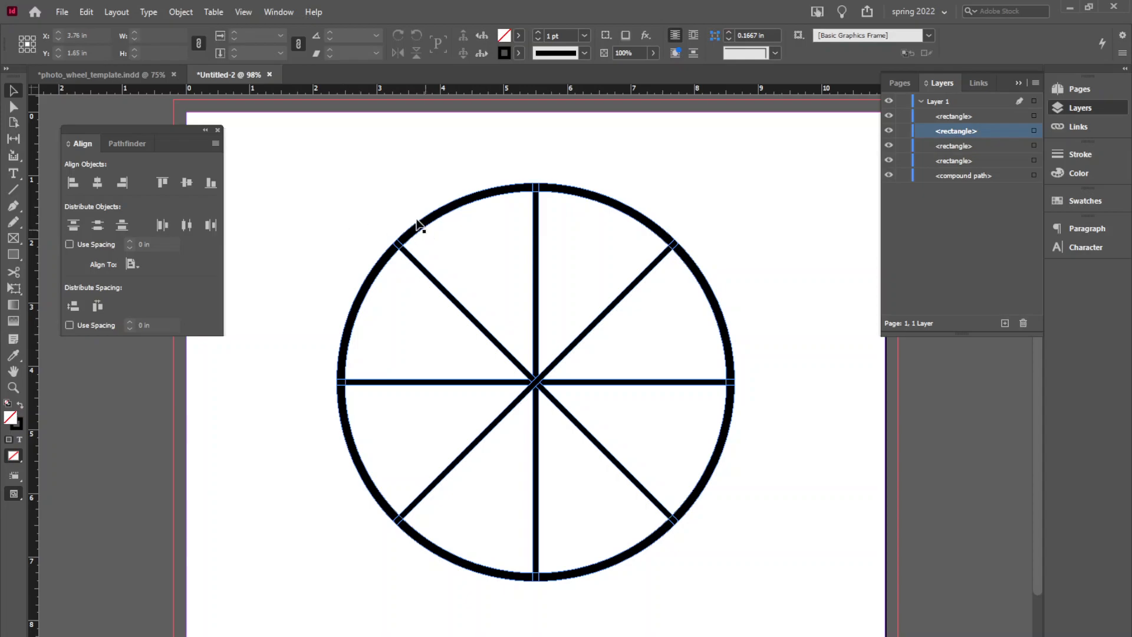
Step: Merge the ring and all four bars into one shape with Pathfinder Add, and place it at about X 5.5 in, Y 4.31 in
drag(297, 137, 772, 608)
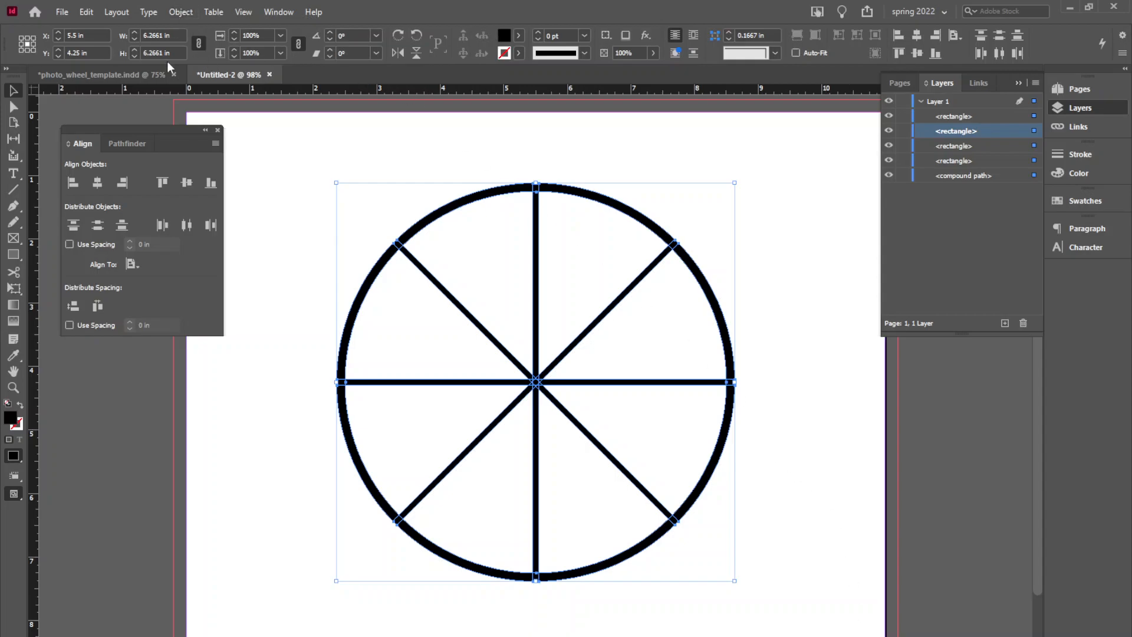
click(176, 13)
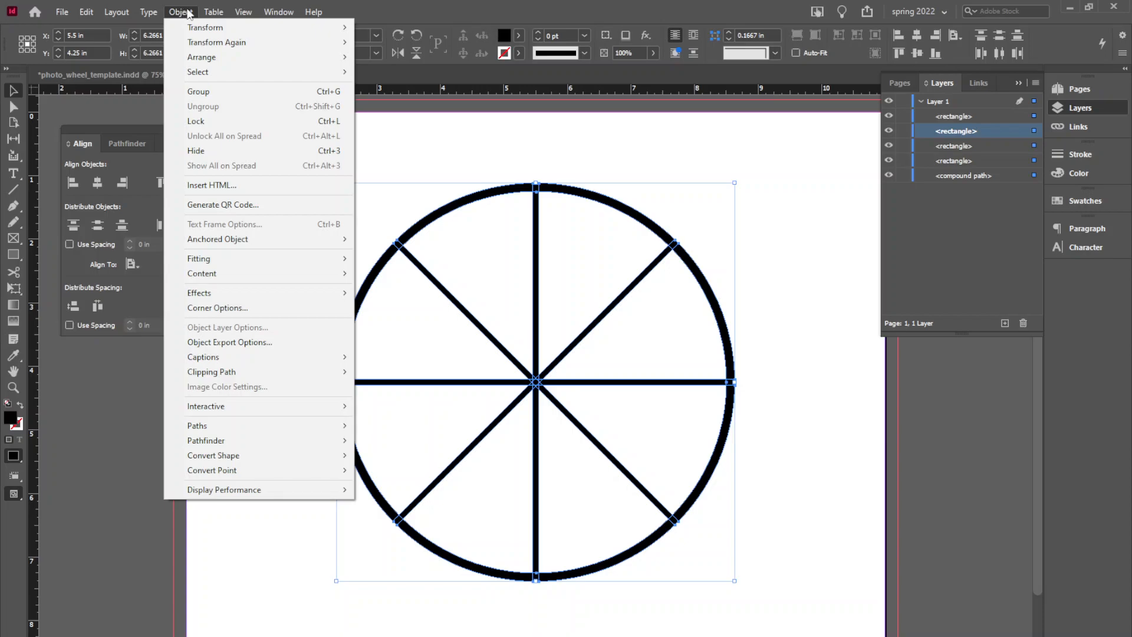
mouse_move(275, 13)
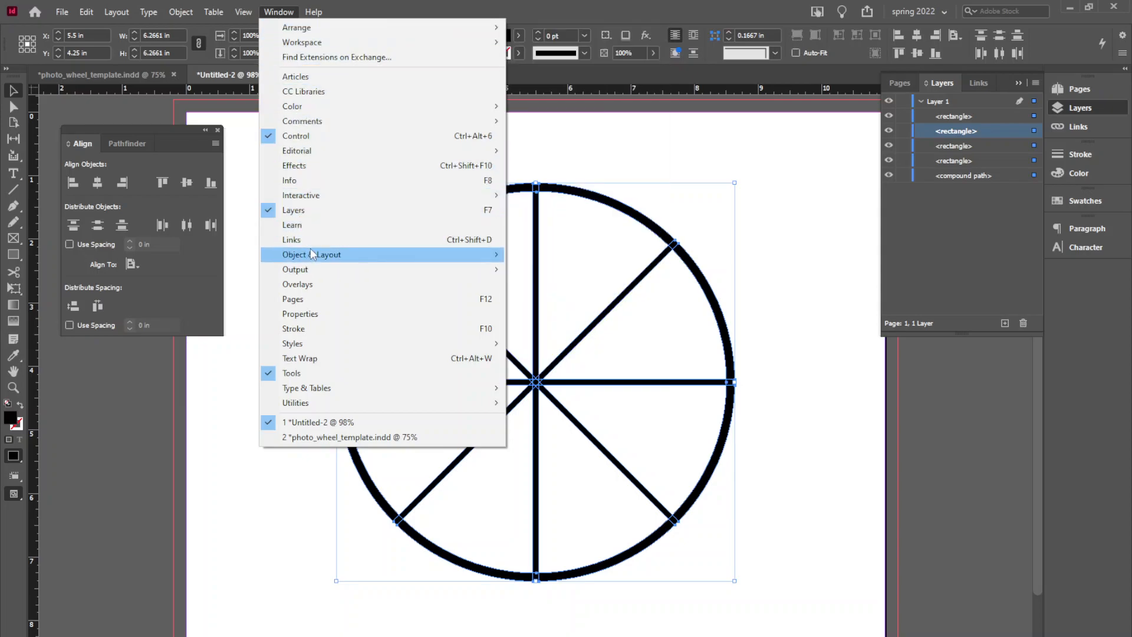
click(514, 15)
click(127, 144)
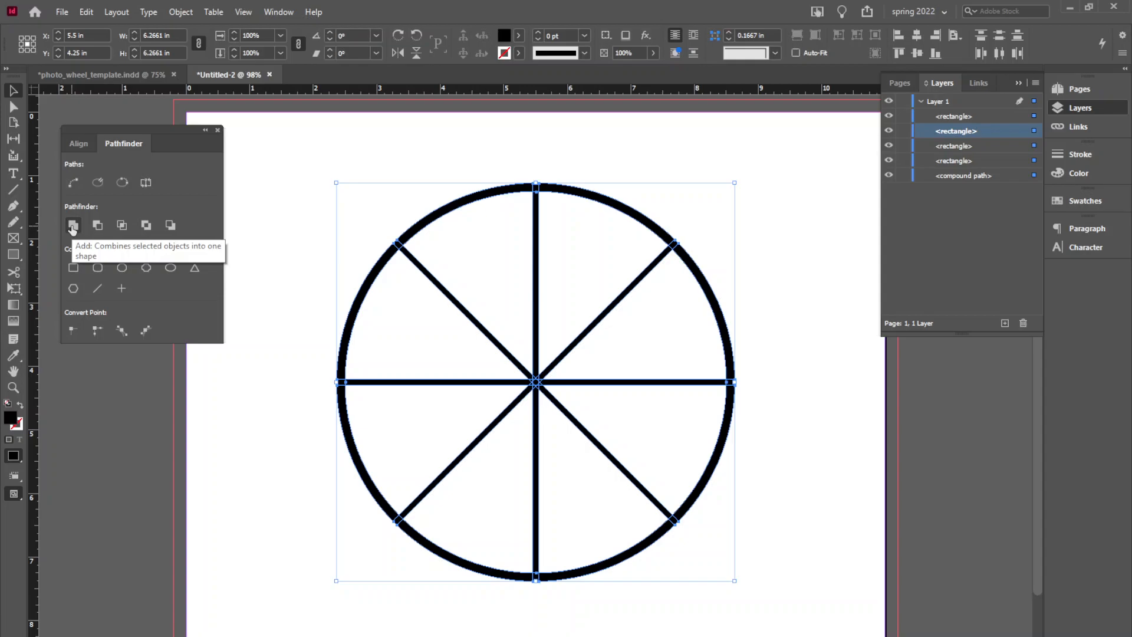
click(278, 12)
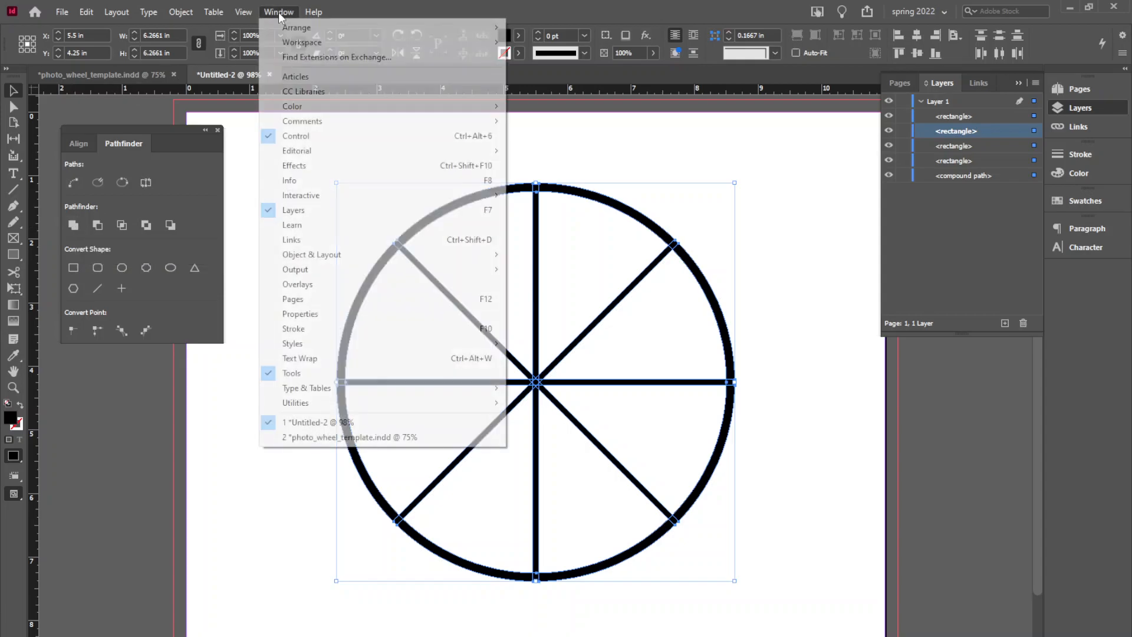
mouse_move(301, 257)
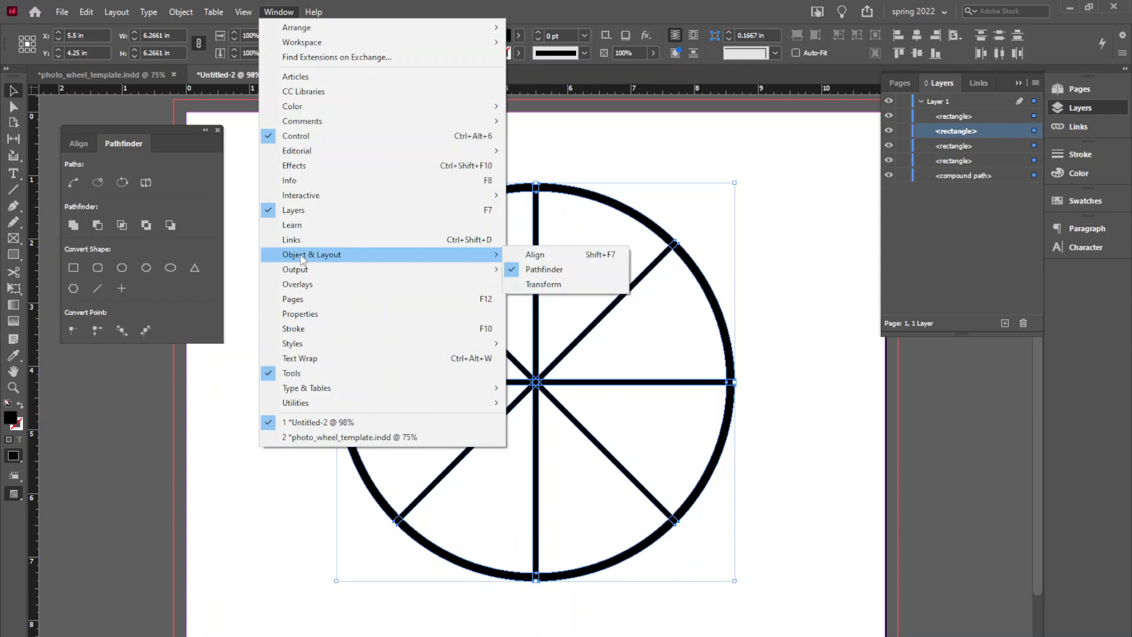
click(533, 270)
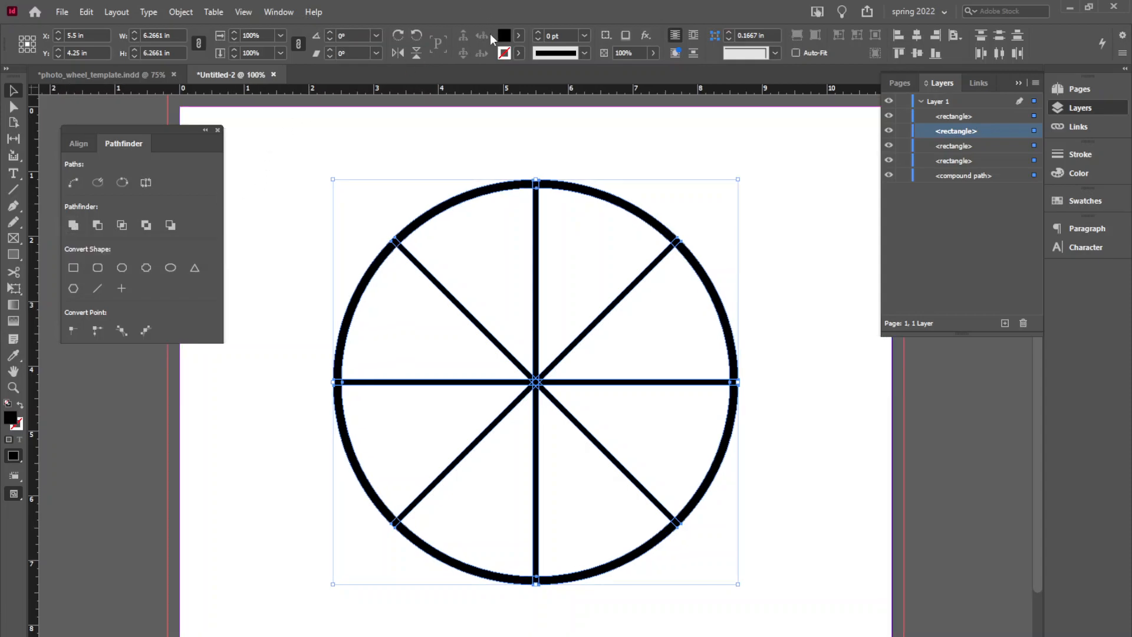
key(ctrl+equal)
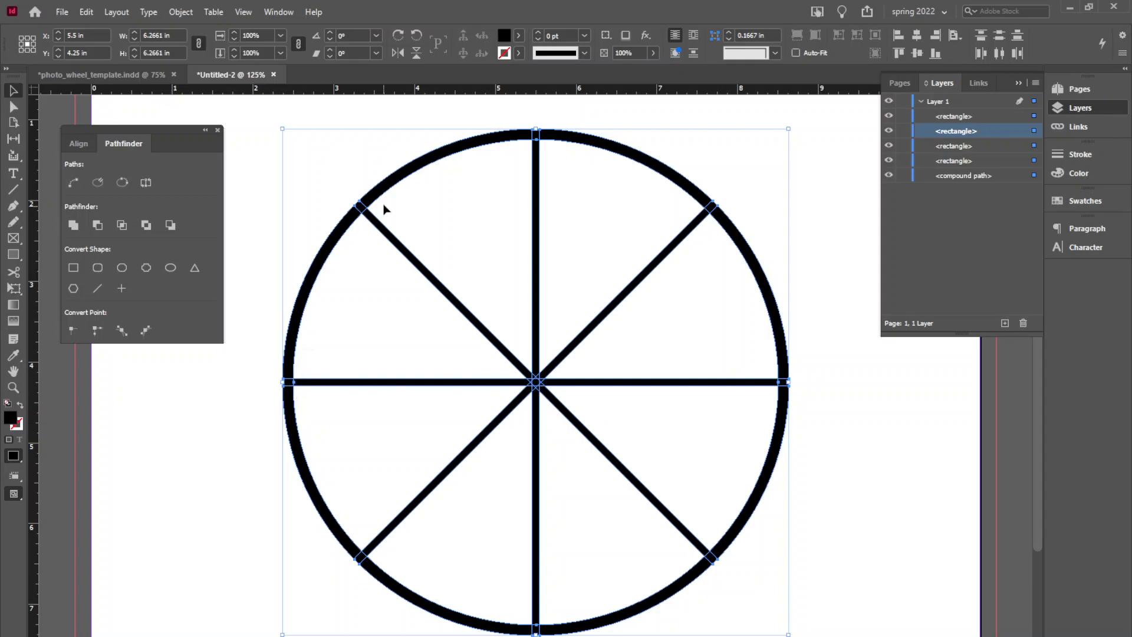
click(72, 226)
drag(360, 208, 455, 212)
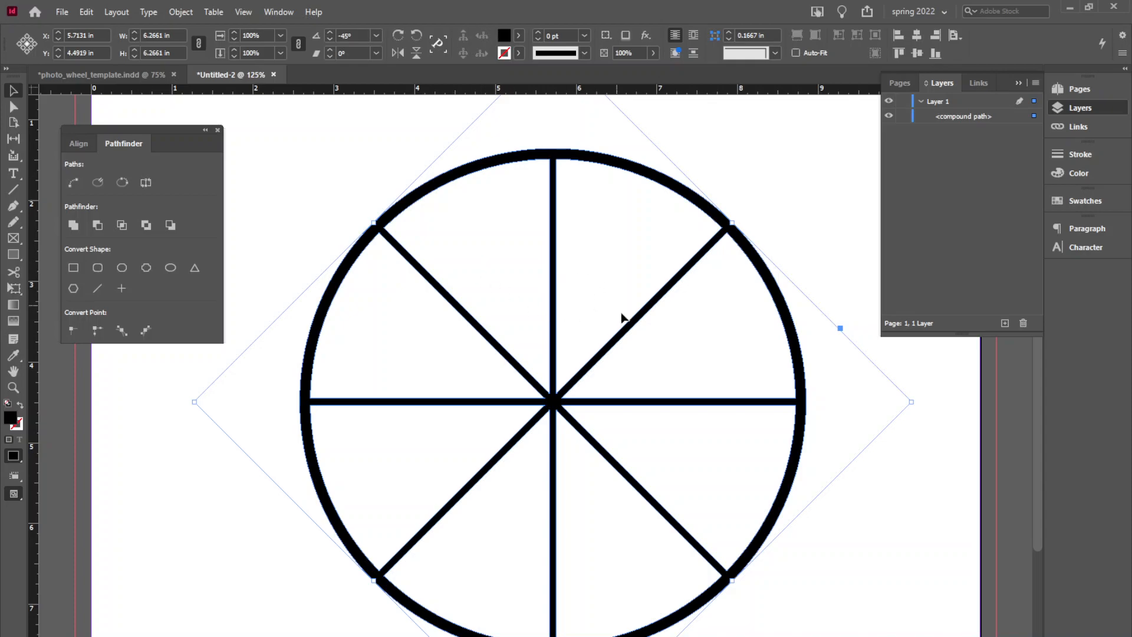
drag(551, 403, 535, 387)
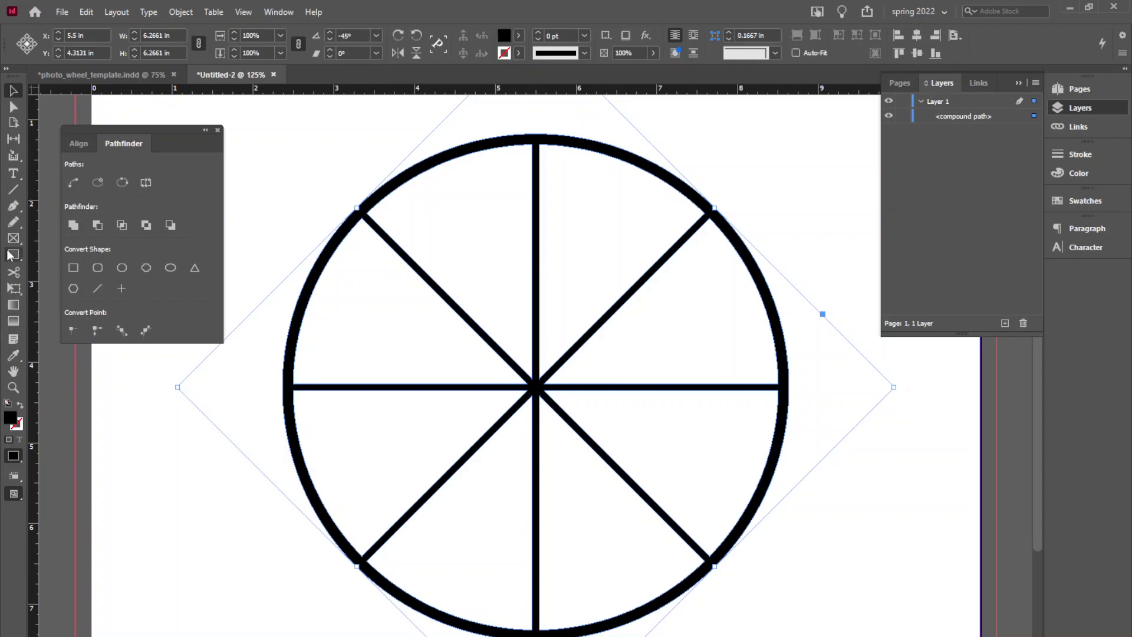
Step: Draw a circle about 2.72 in across from the wheel's centre and give it a black fill with no stroke
drag(14, 253, 48, 285)
click(536, 389)
drag(536, 389, 646, 278)
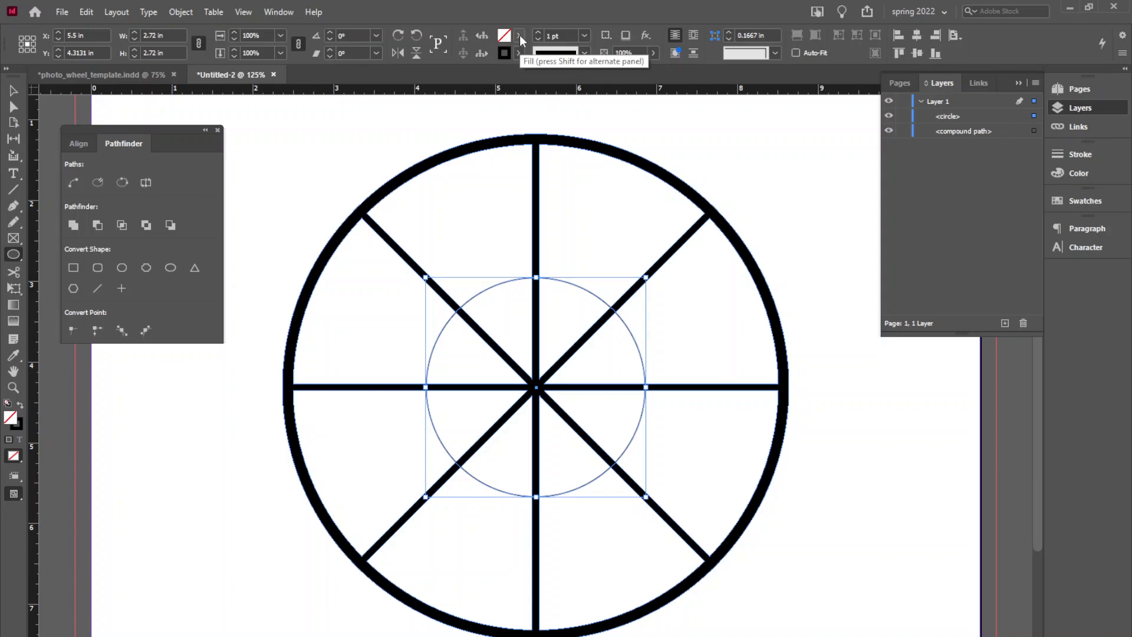
click(20, 404)
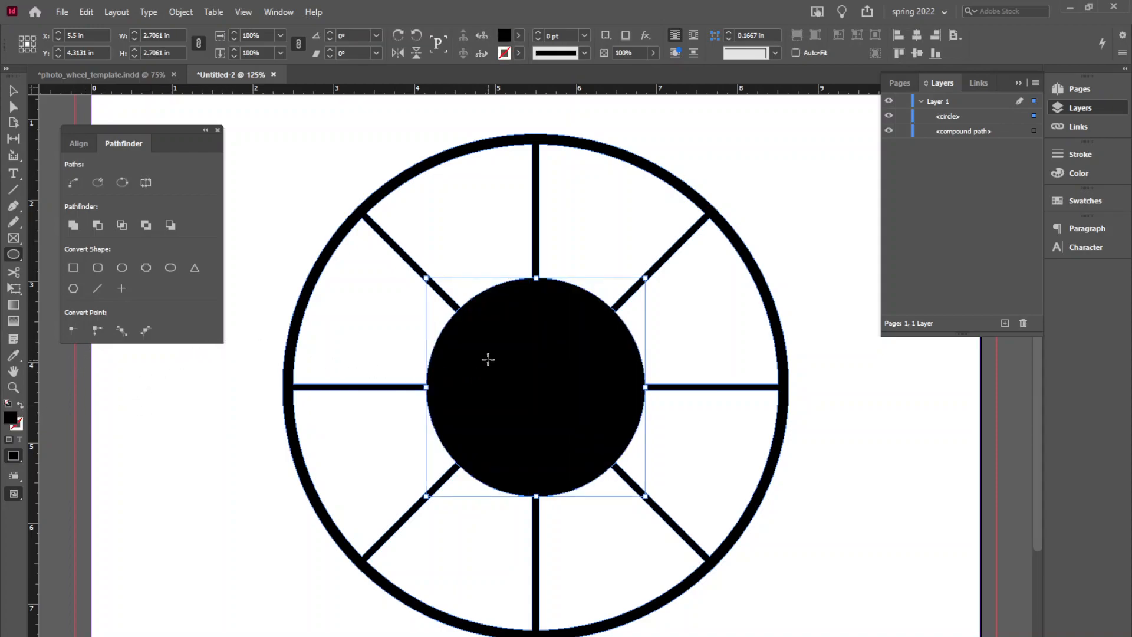
Step: Try to subtract the black centre circle from the wheel frame with Pathfinder Subtract
key(v)
drag(321, 149, 758, 560)
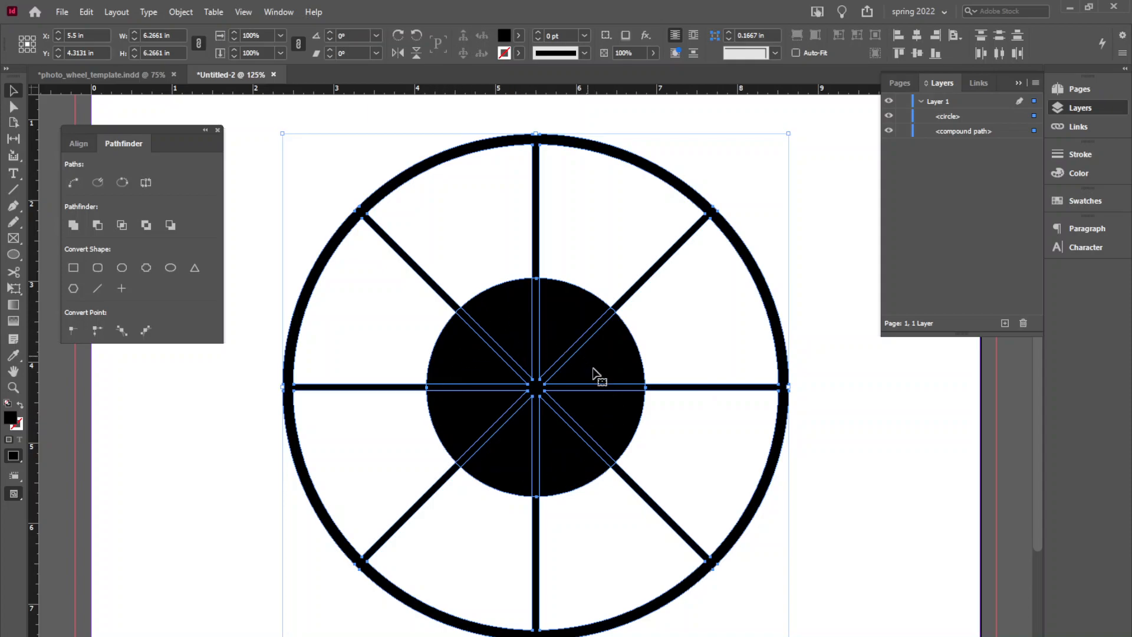
click(97, 227)
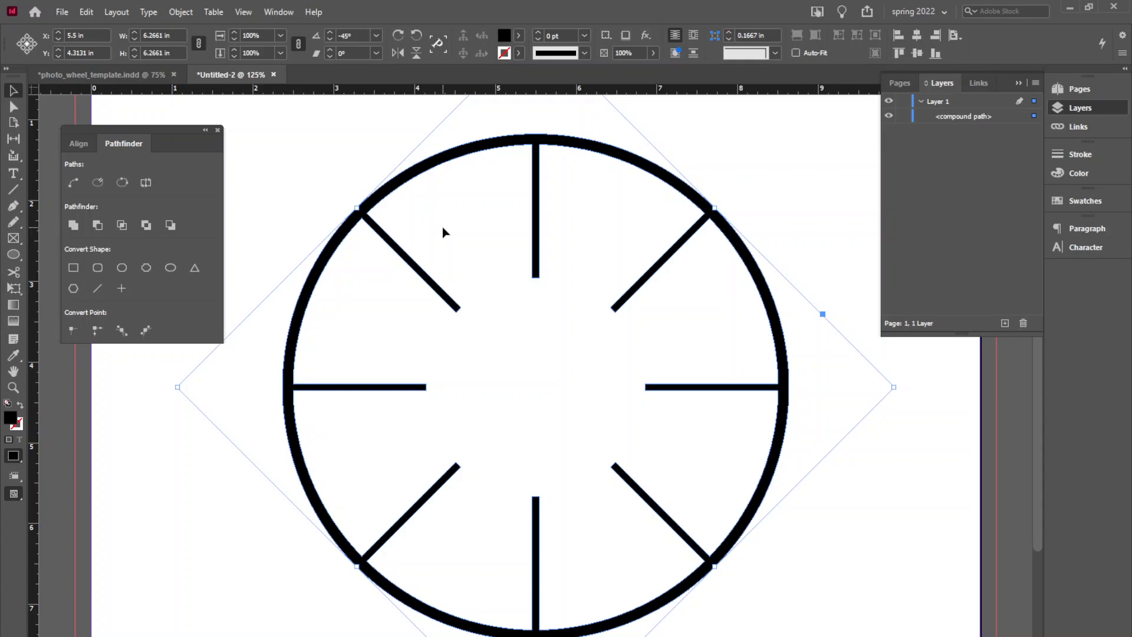
key(ctrl+z)
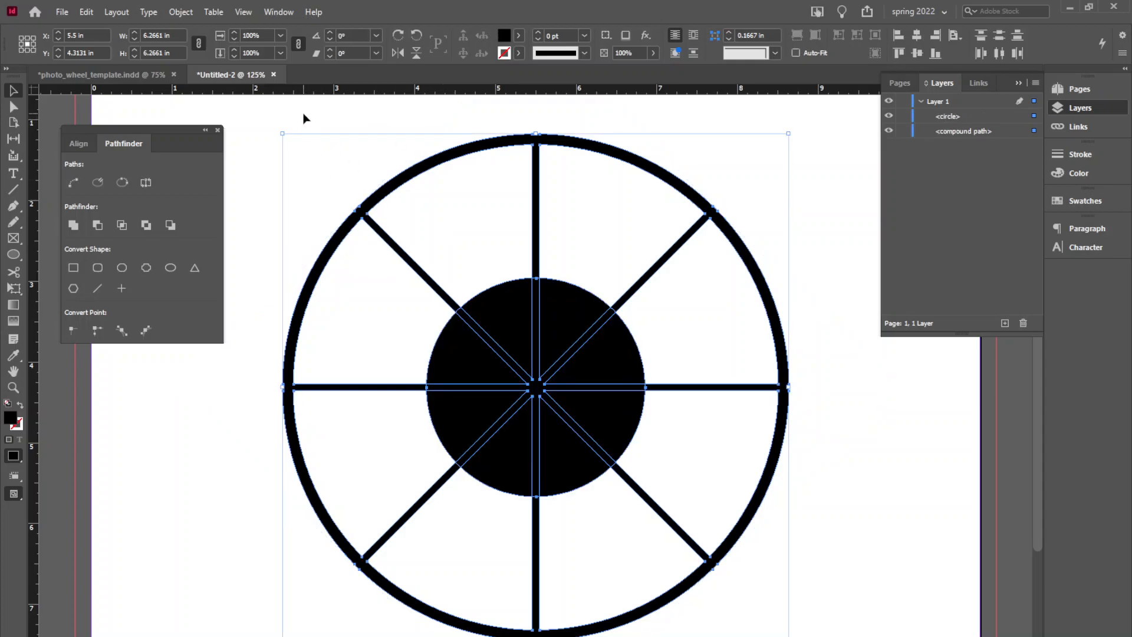
Step: Delete the black centre circle and move the wheel frame to about X 5.72 in, Y 4.46 in
click(409, 177)
click(560, 389)
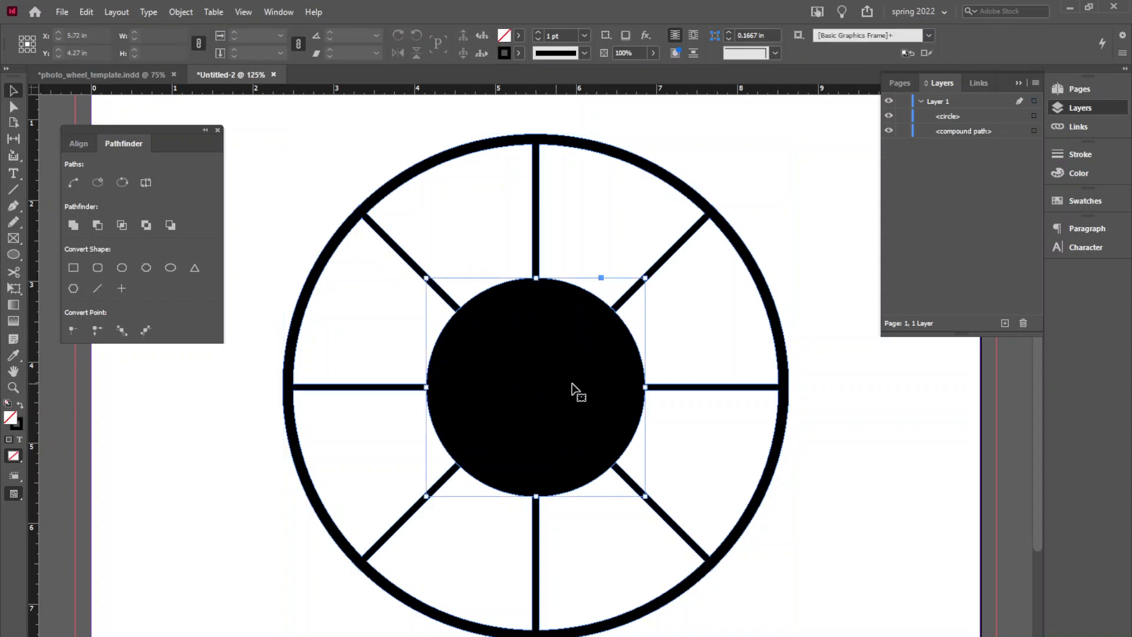
key(Delete)
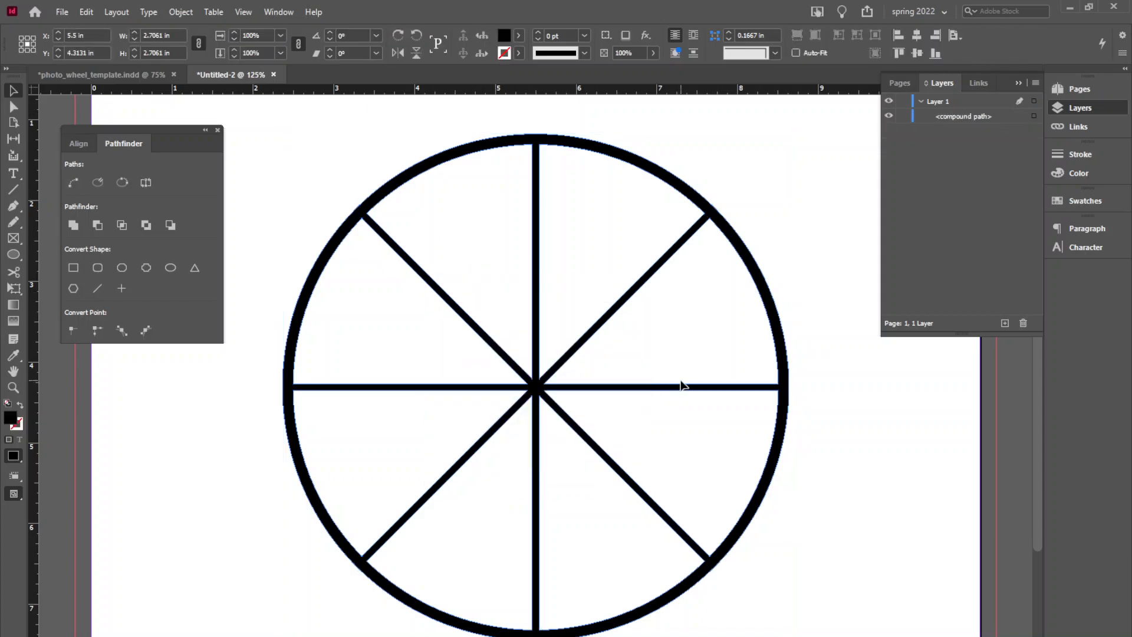
drag(530, 139, 569, 158)
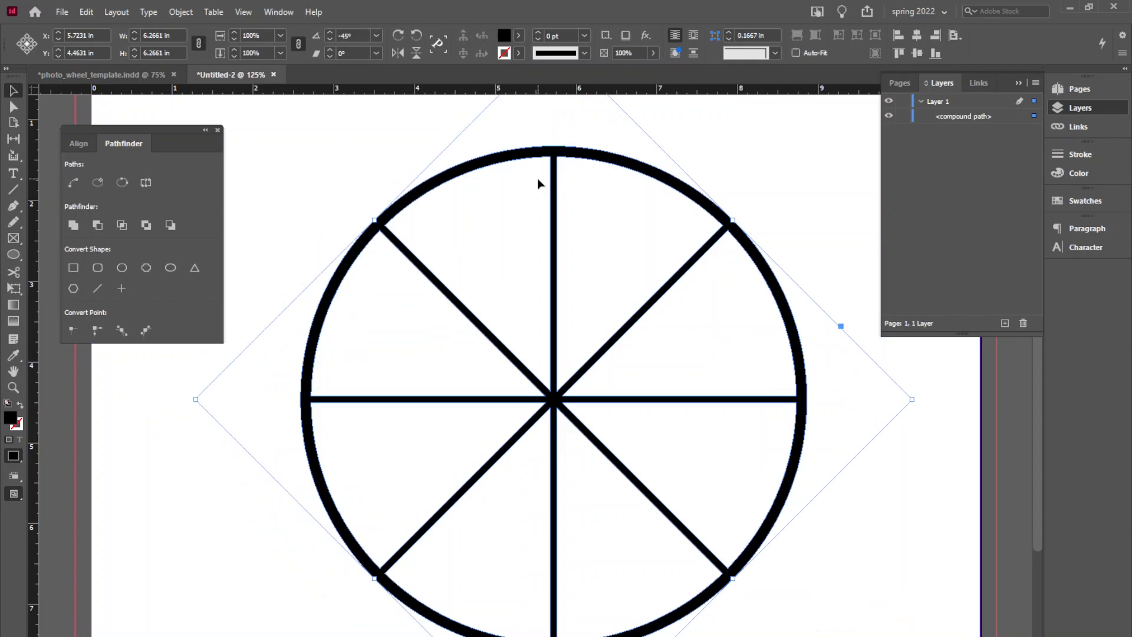
click(94, 75)
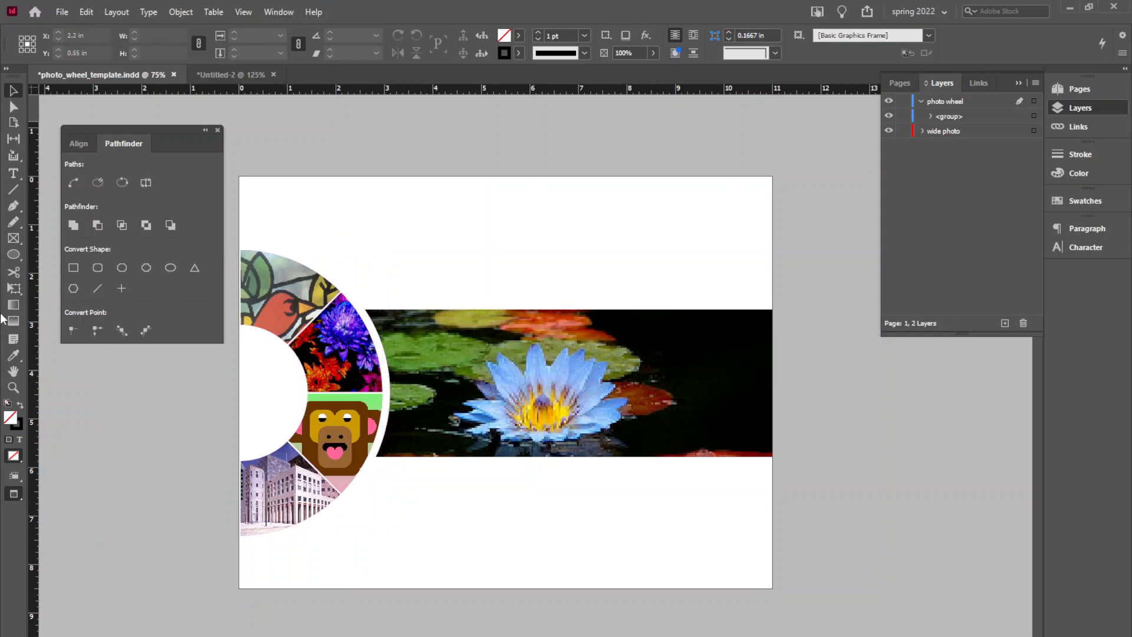
click(241, 74)
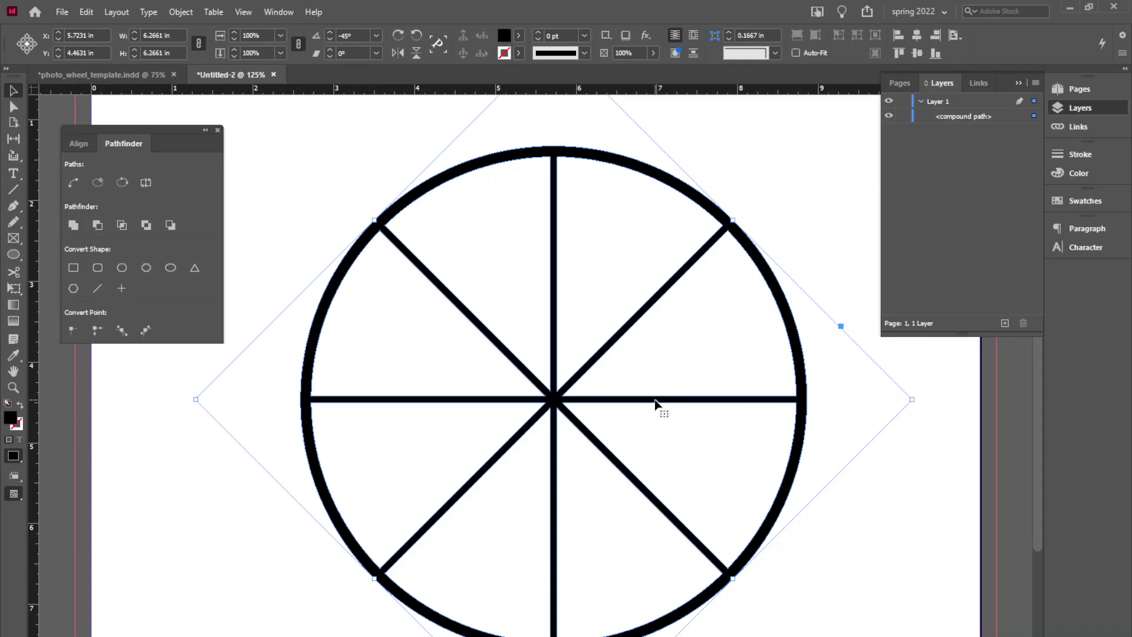
Step: Draw a circle about 6.27 in across from the wheel's centre and place it below the wheel frame in the stacking order
click(13, 260)
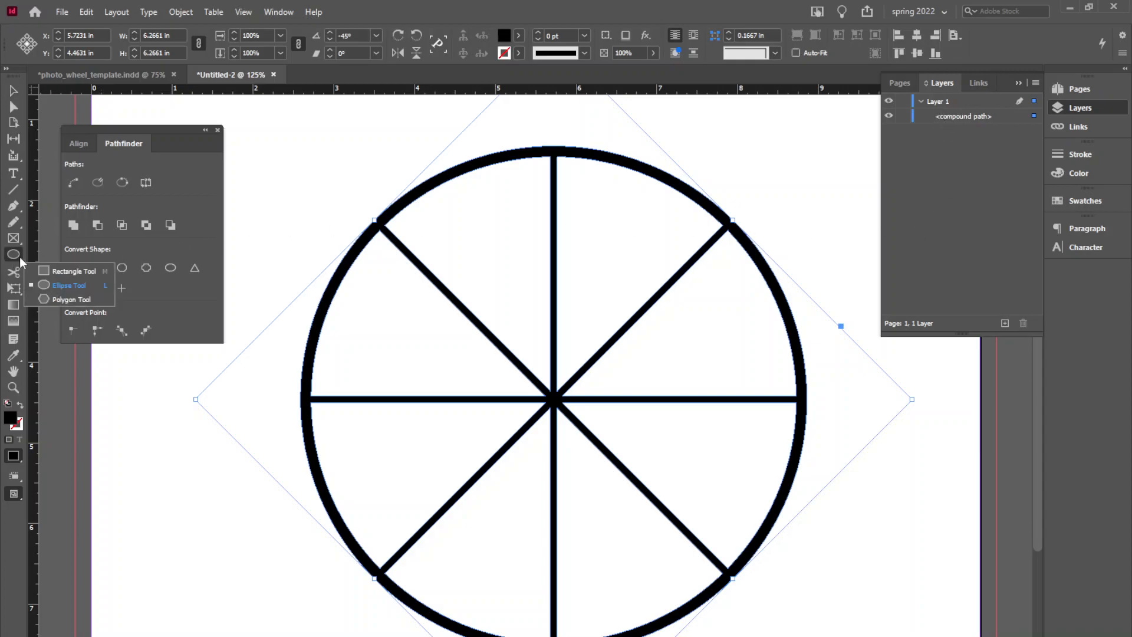
click(69, 284)
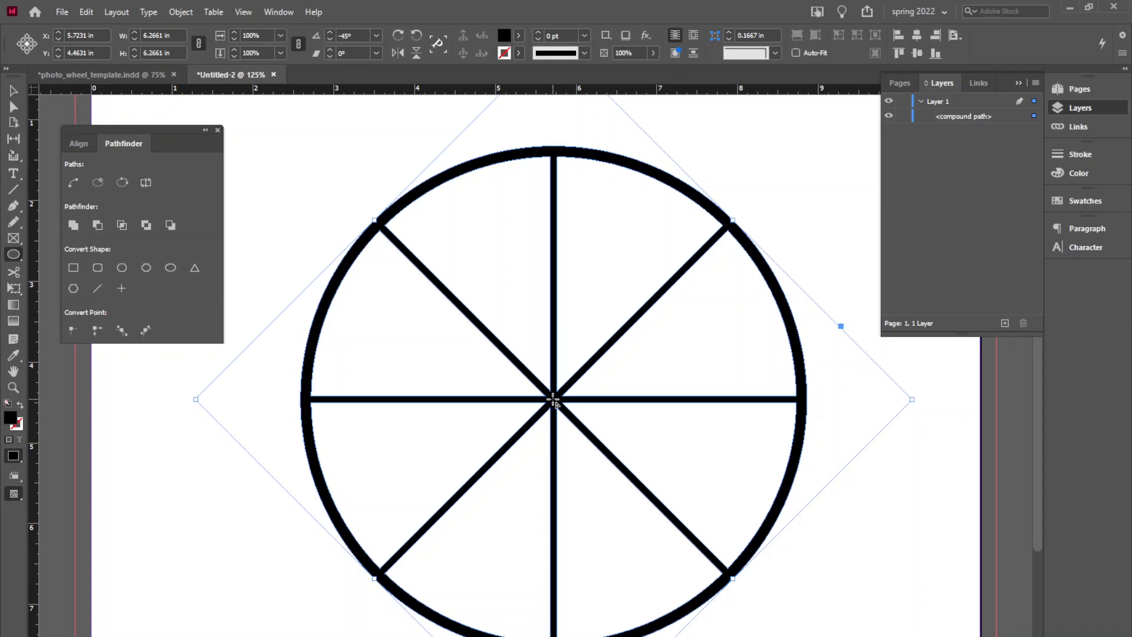
mouse_move(553, 400)
mouse_down()
mouse_move(652, 348)
mouse_move(763, 62)
mouse_move(750, 285)
mouse_move(800, 218)
mouse_move(806, 197)
mouse_move(552, 577)
mouse_up()
key(ctrl+z)
scroll(452, 601, down, 3)
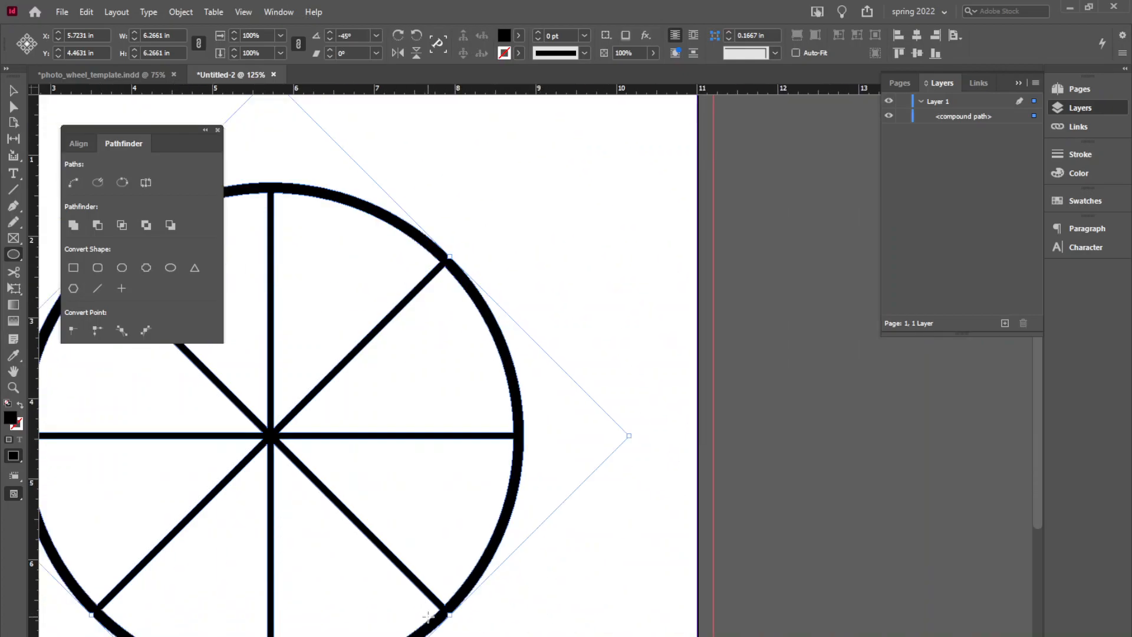
drag(328, 551, 599, 507)
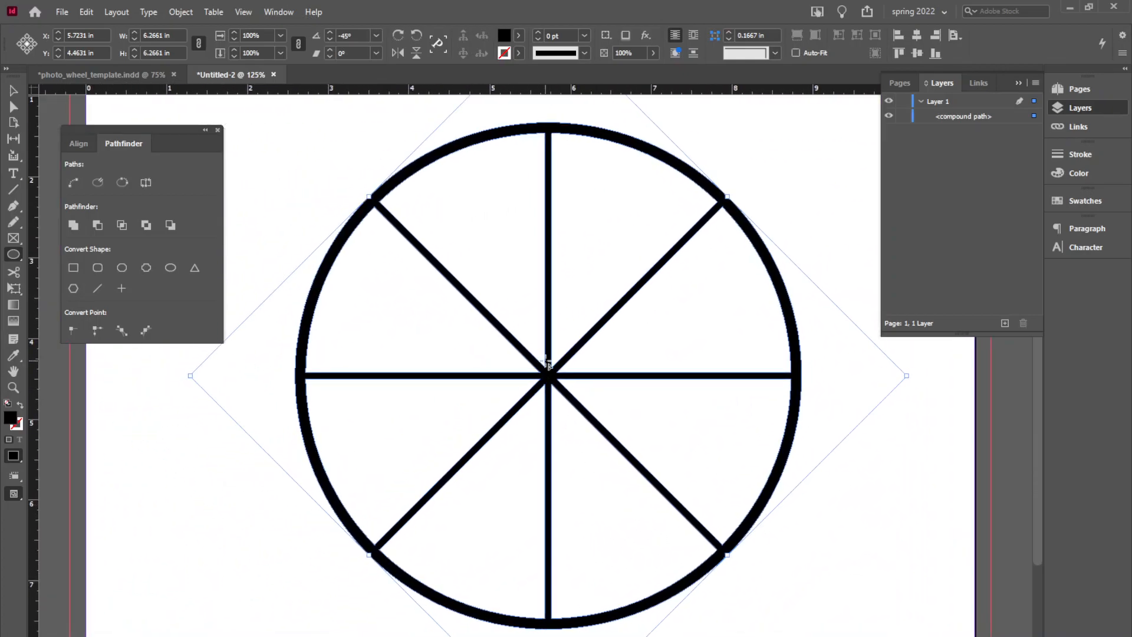
drag(548, 375, 845, 125)
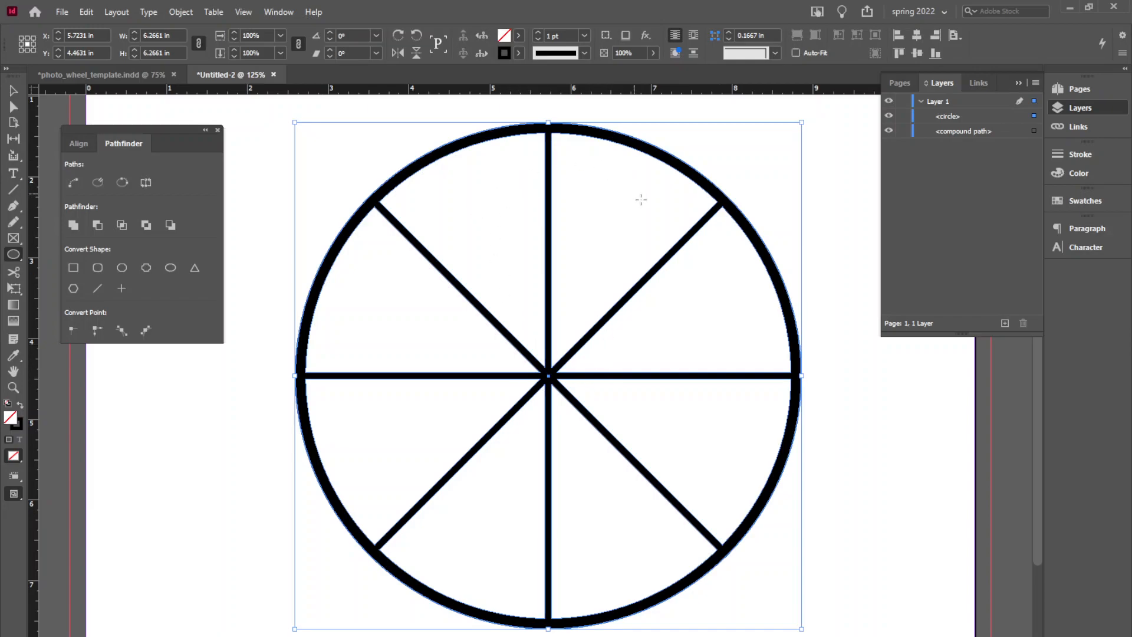
click(944, 115)
drag(952, 116, 958, 139)
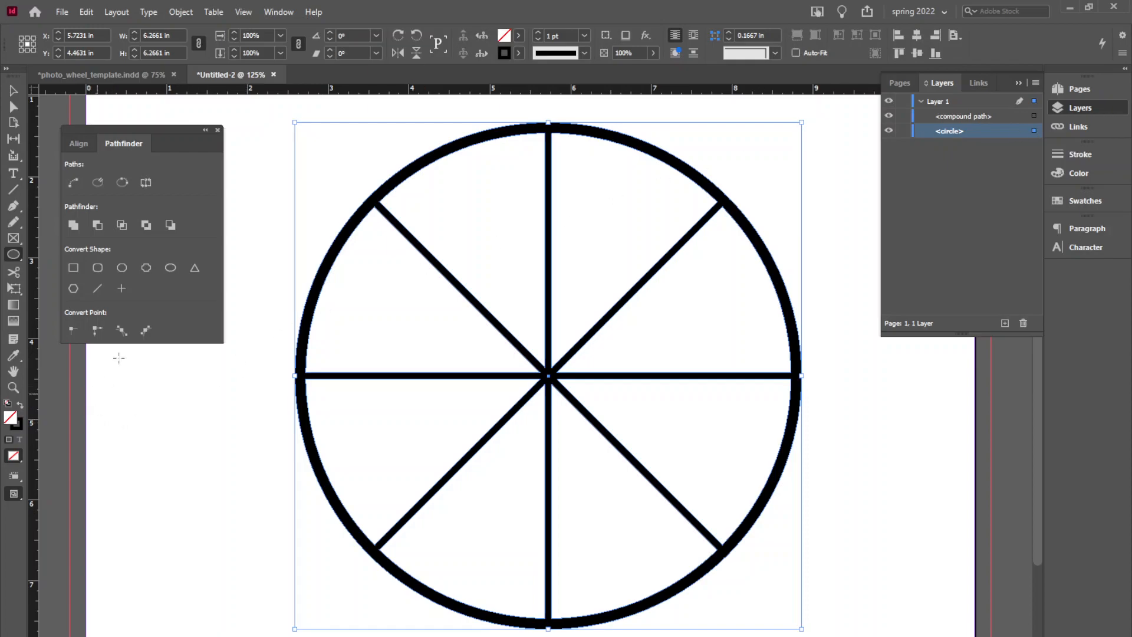
Step: Give the large circle a red C=15 M=100 Y=100 K=0 fill with no stroke
click(21, 404)
click(519, 37)
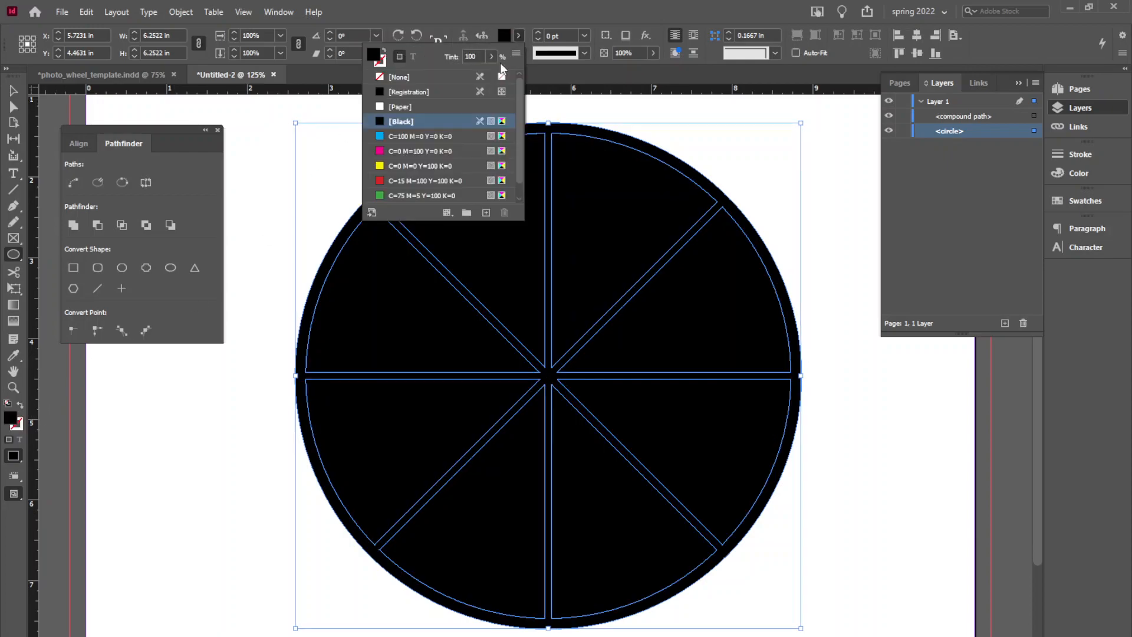
click(382, 181)
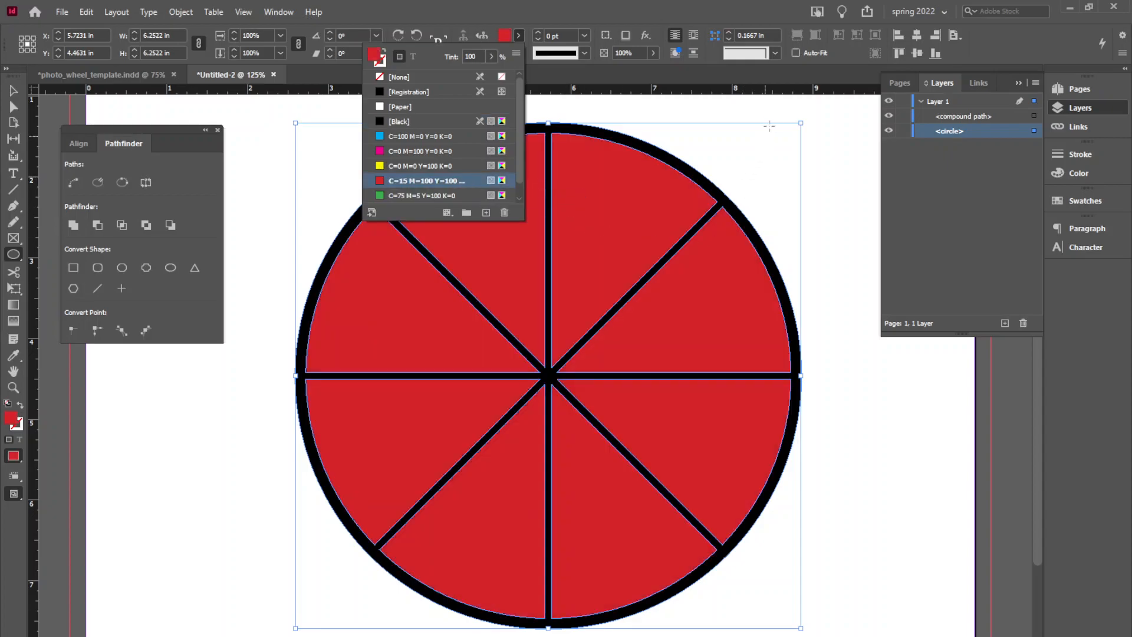
Step: Cut the wheel frame out of the red circle with Pathfinder Subtract, splitting it into eight wedges
click(13, 91)
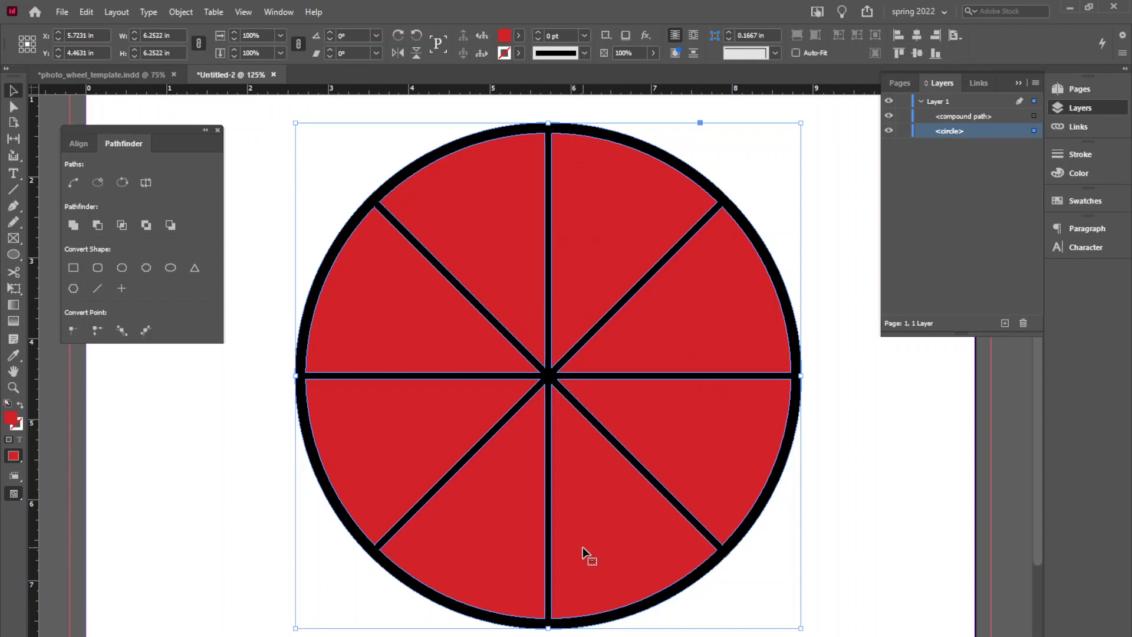
drag(254, 113, 853, 631)
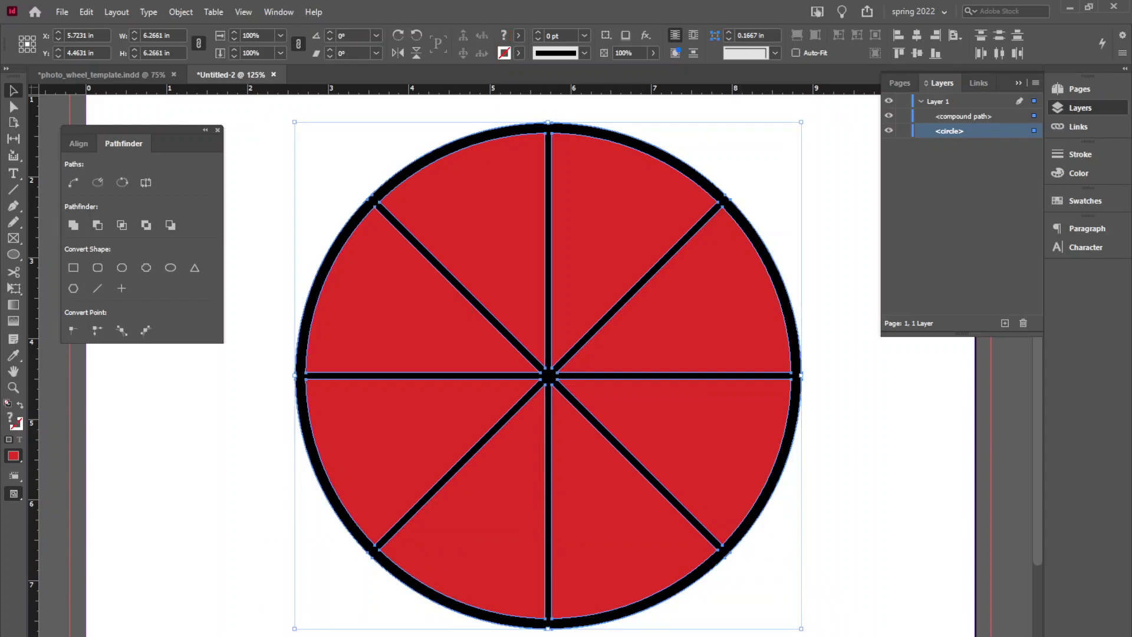
click(96, 227)
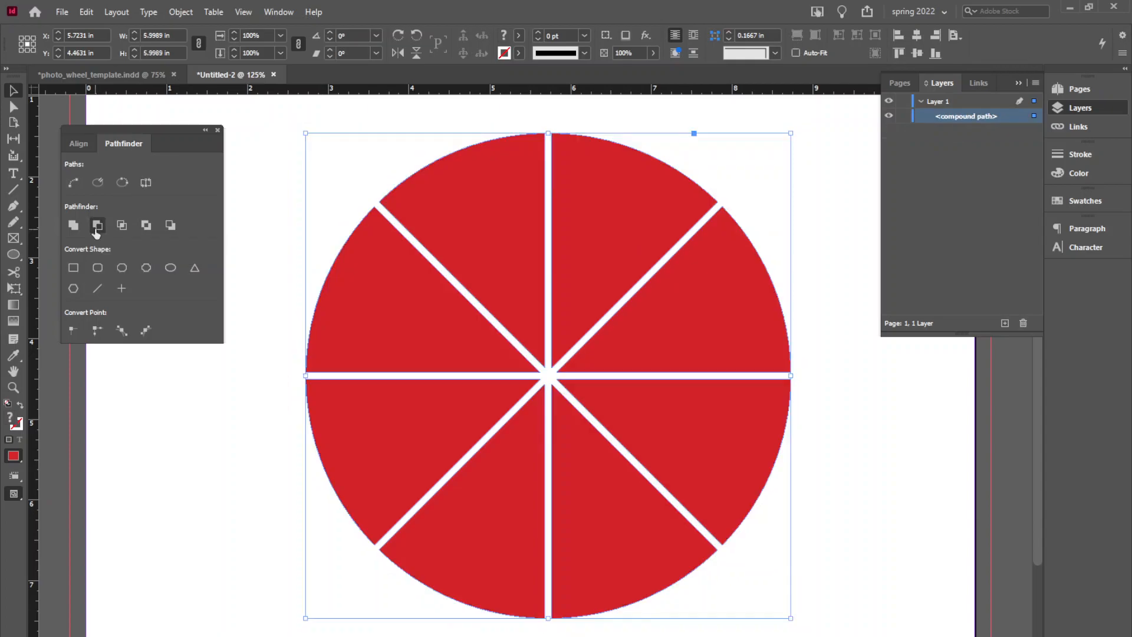
click(272, 214)
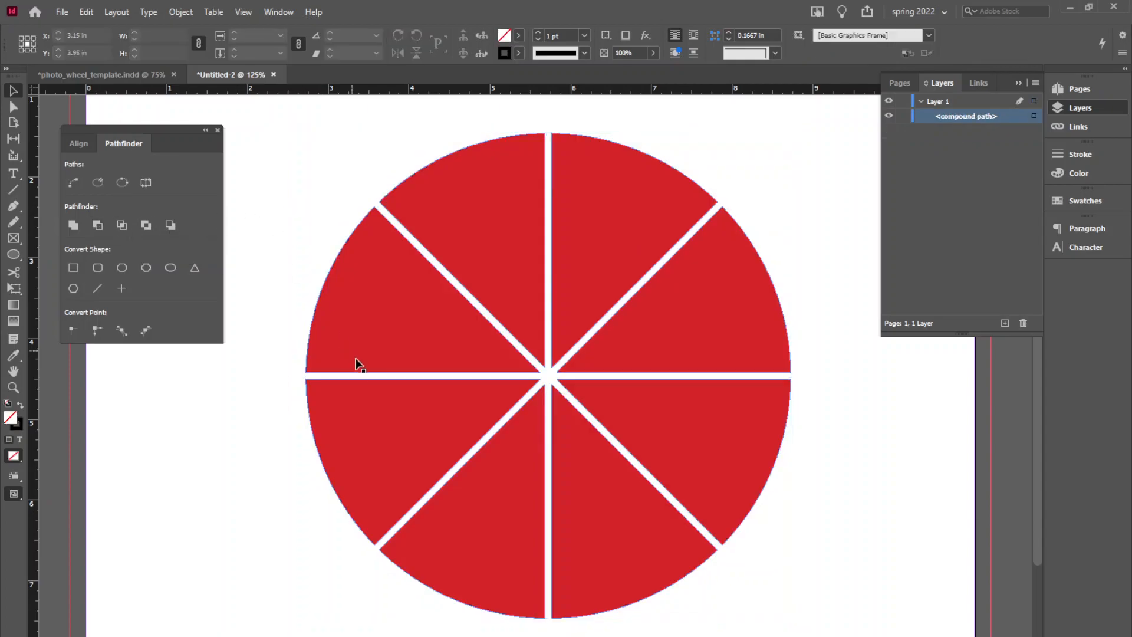
Step: Draw a circle about 2.97 in across from the centre of the wedges and give it a black fill with no stroke
click(13, 255)
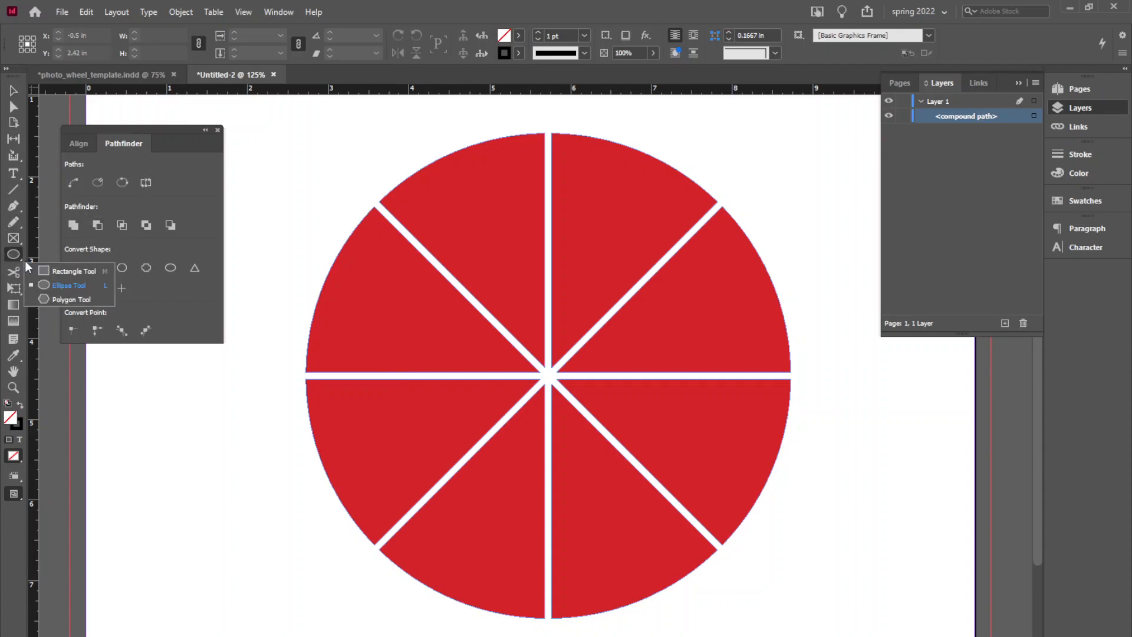
click(53, 285)
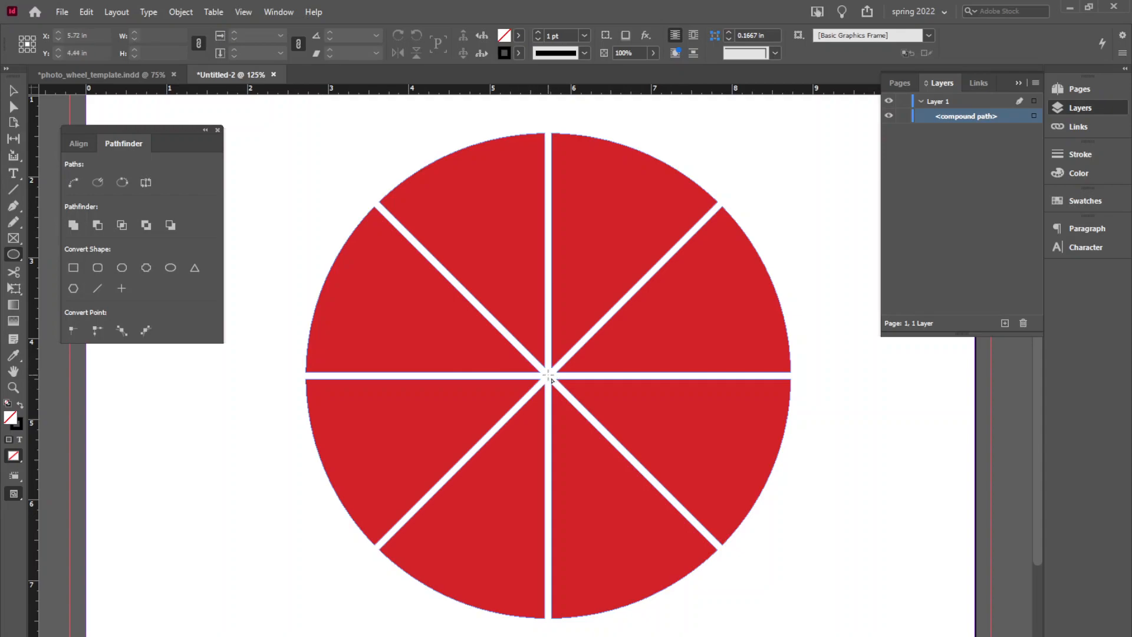
drag(548, 375, 668, 239)
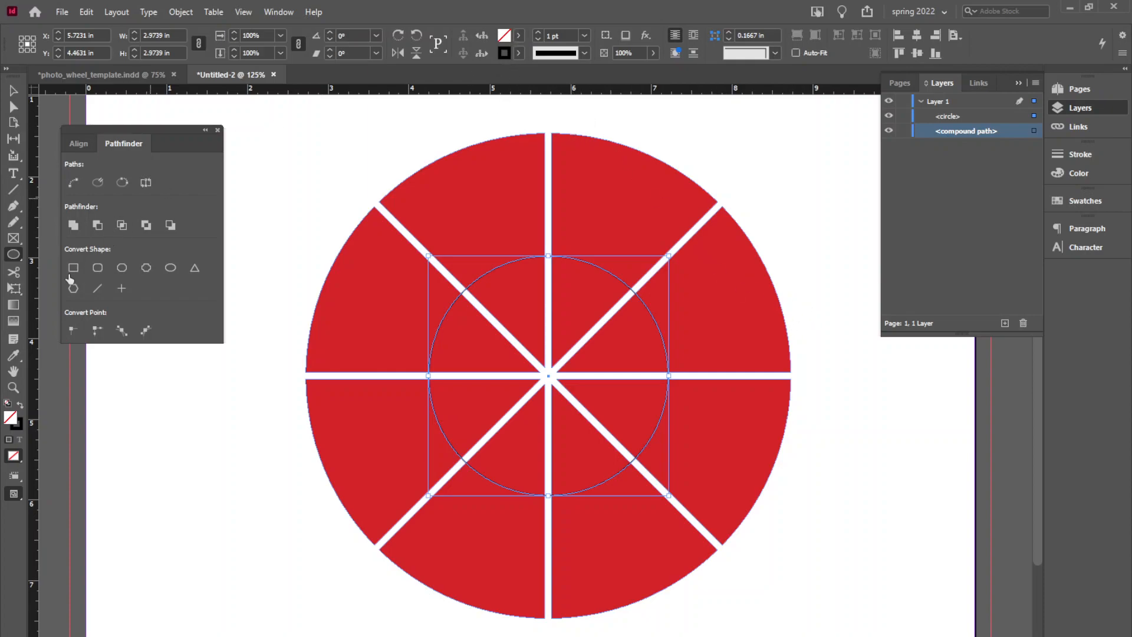
click(21, 405)
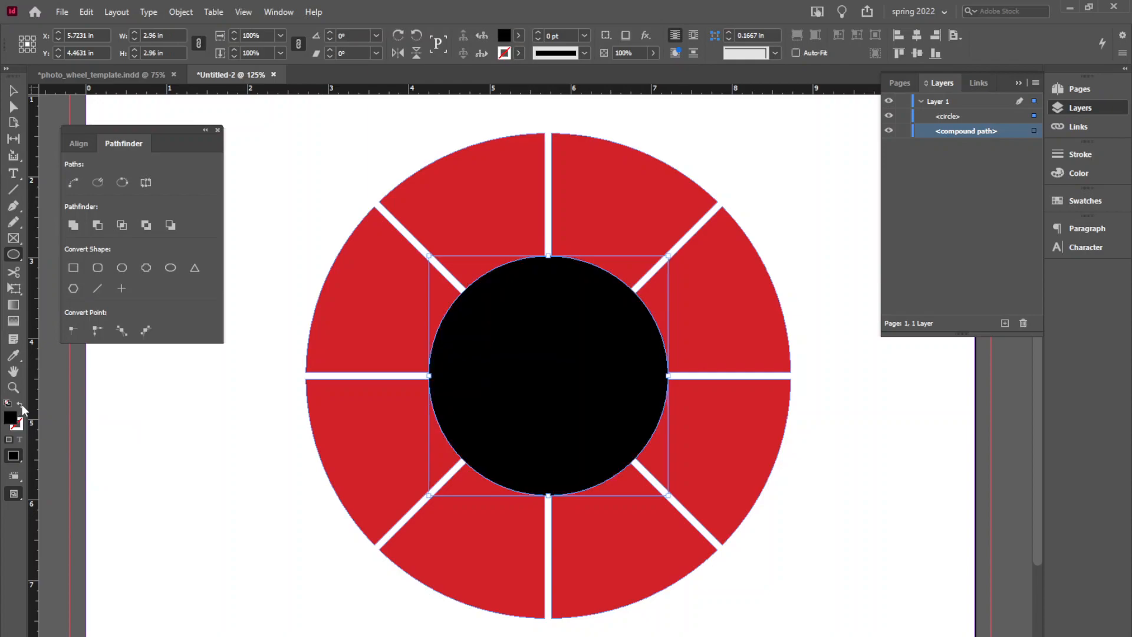
Step: Cut the black centre circle out of the red wedges with Pathfinder Subtract
click(16, 91)
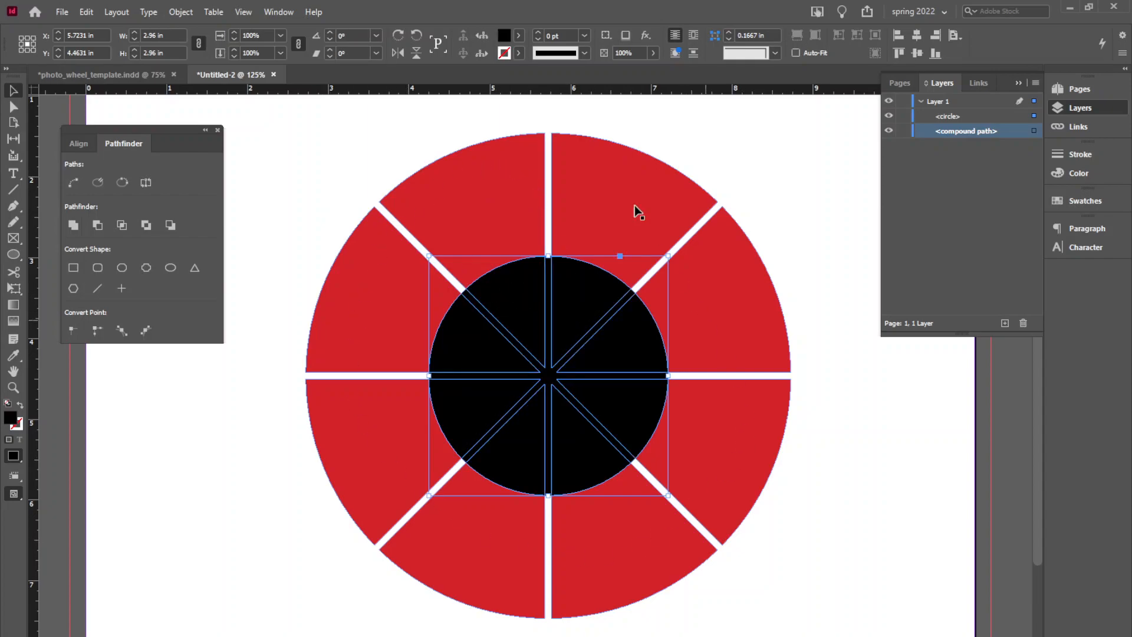
drag(302, 143, 808, 626)
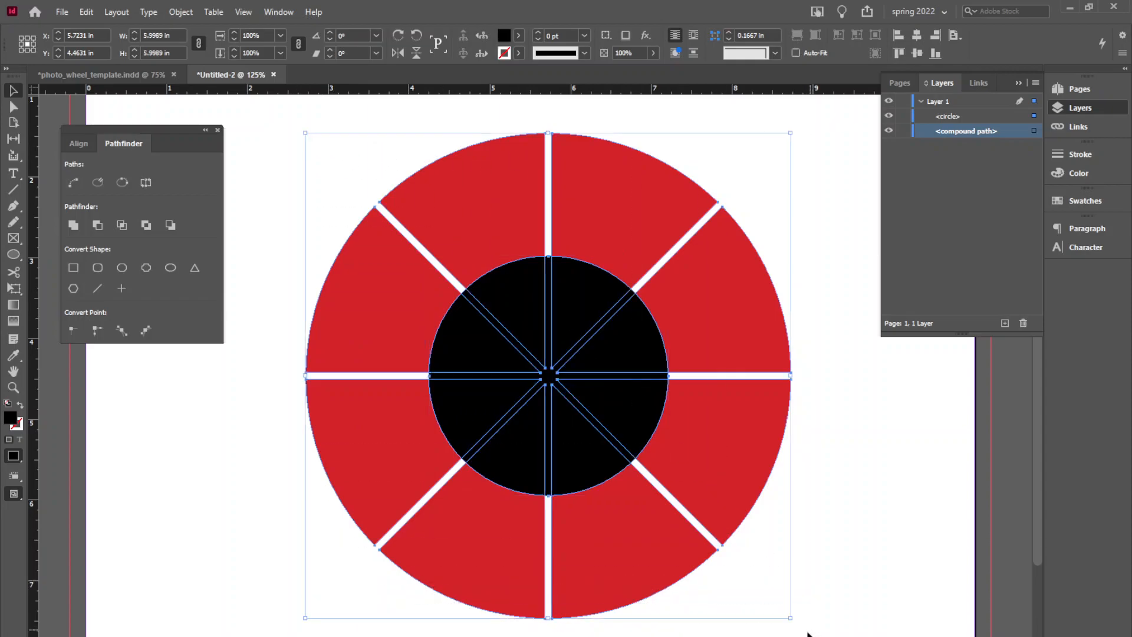
click(98, 226)
click(281, 202)
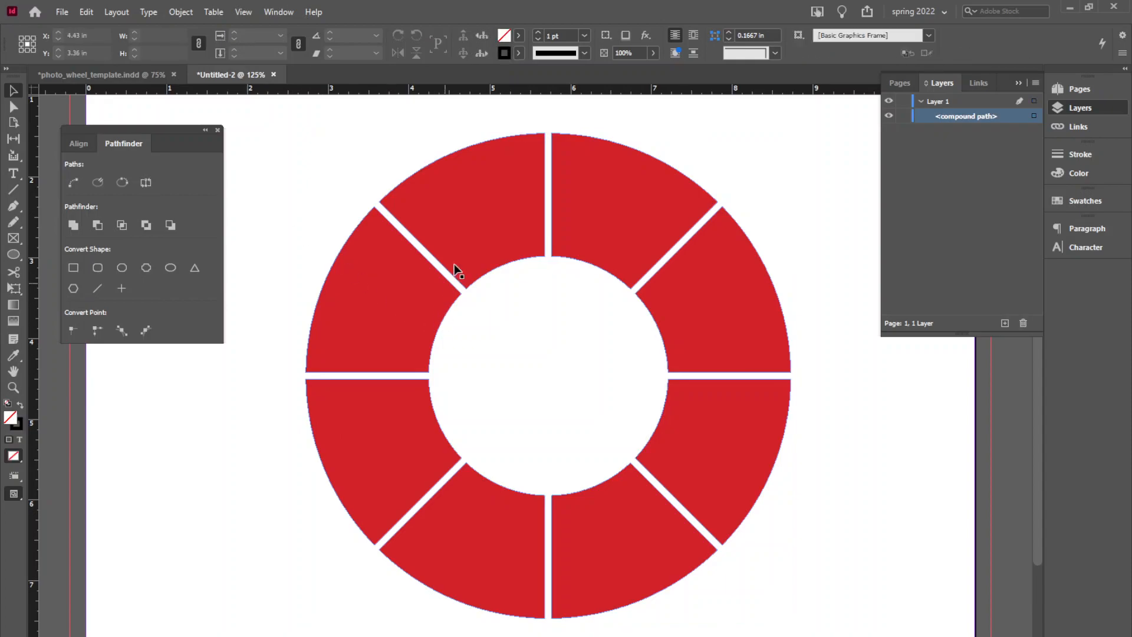
Step: Centre the red wheel on the page's left edge at about X 0.03 in, Y 4.09 in
click(604, 241)
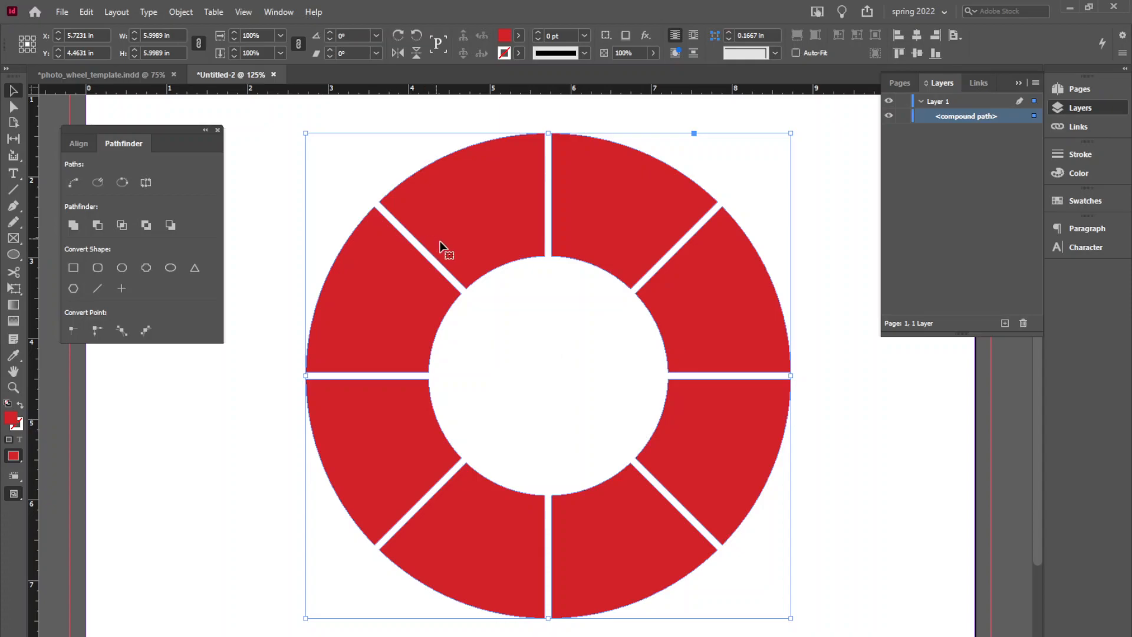
key(ctrl+minus)
key(ctrl+minus)
drag(498, 304, 231, 294)
drag(323, 296, 355, 317)
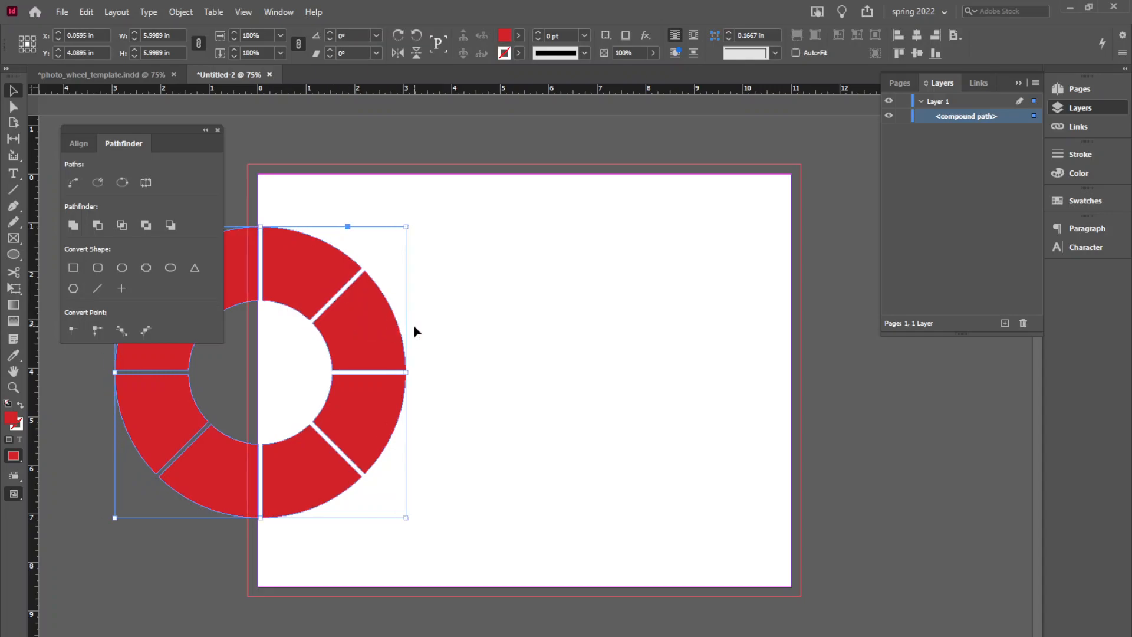
key(Left)
key(Left)
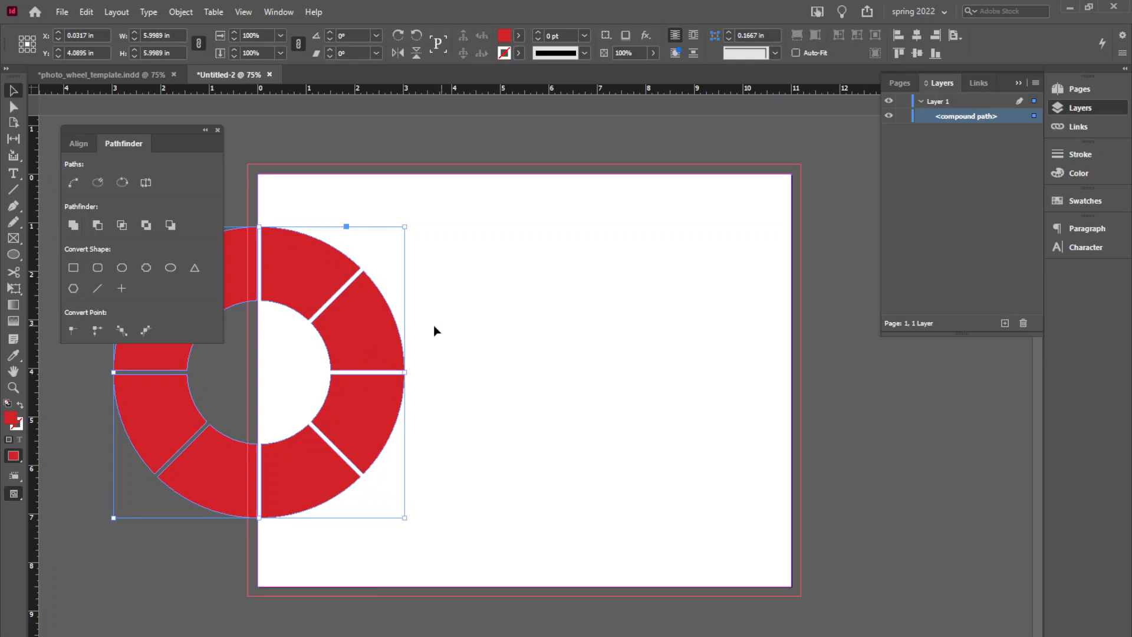
Step: Move the red wheel to about X 5.38 in, Y 4.25 in and release its compound path into separate wedges
drag(283, 257, 609, 347)
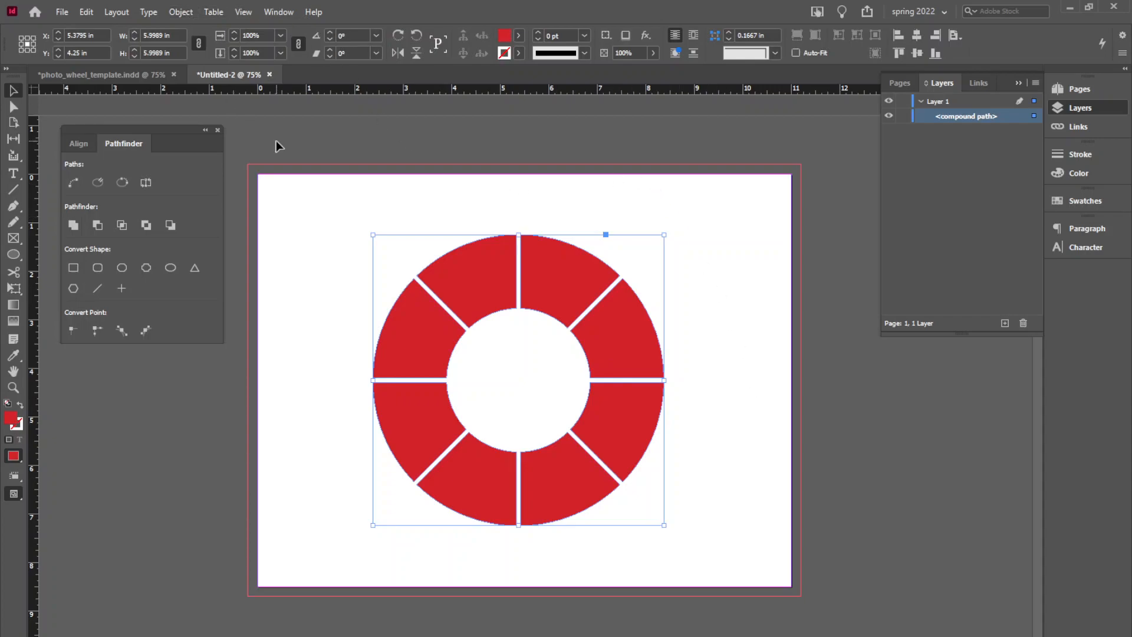
click(178, 13)
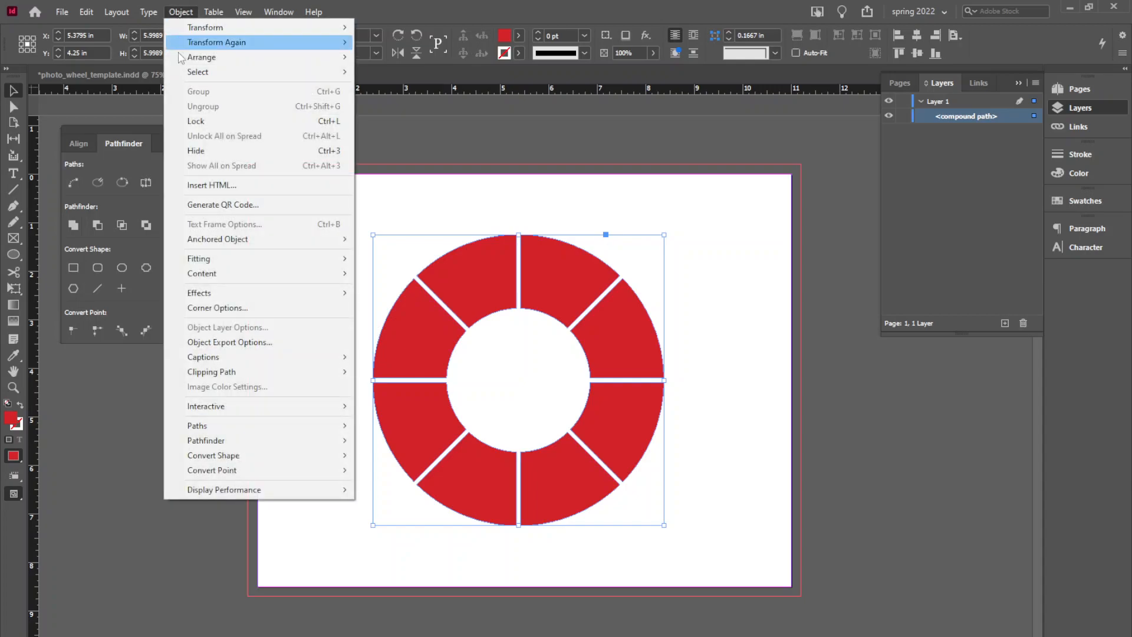
mouse_move(239, 426)
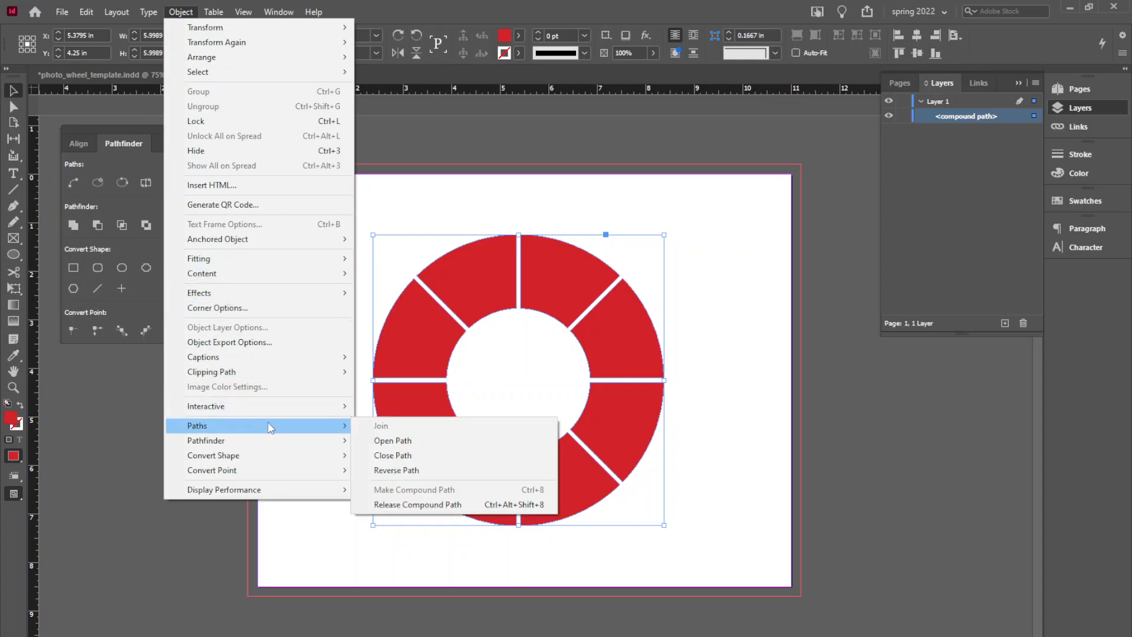
click(410, 505)
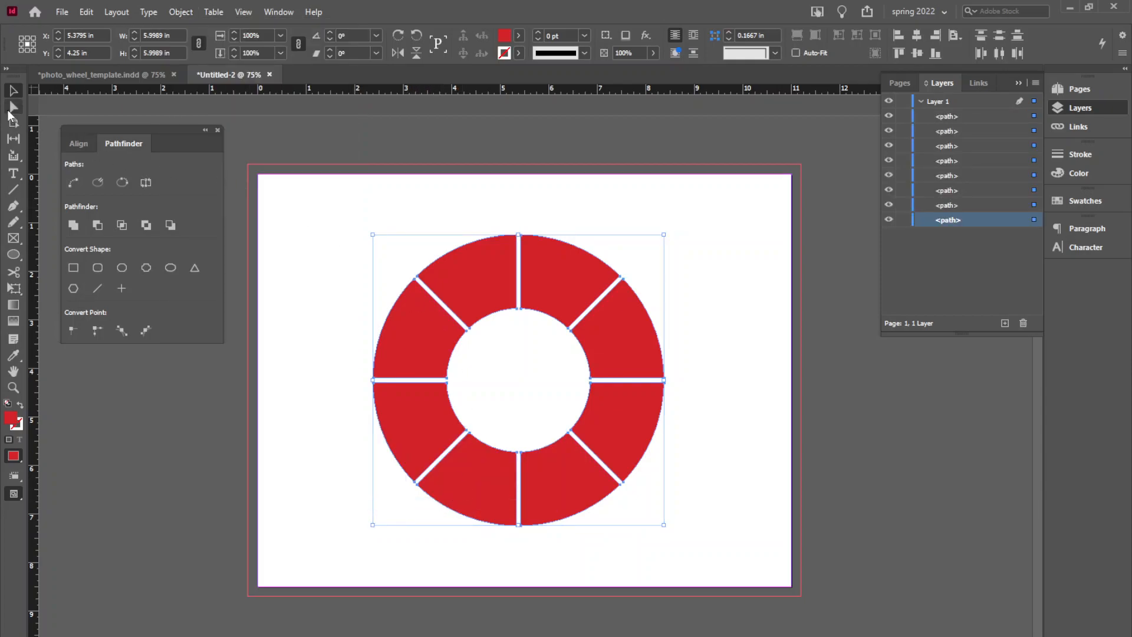
Step: Select several wedges one at a time to check that each is an independent path
click(351, 153)
click(506, 278)
click(560, 283)
click(639, 366)
click(626, 436)
click(470, 494)
click(413, 407)
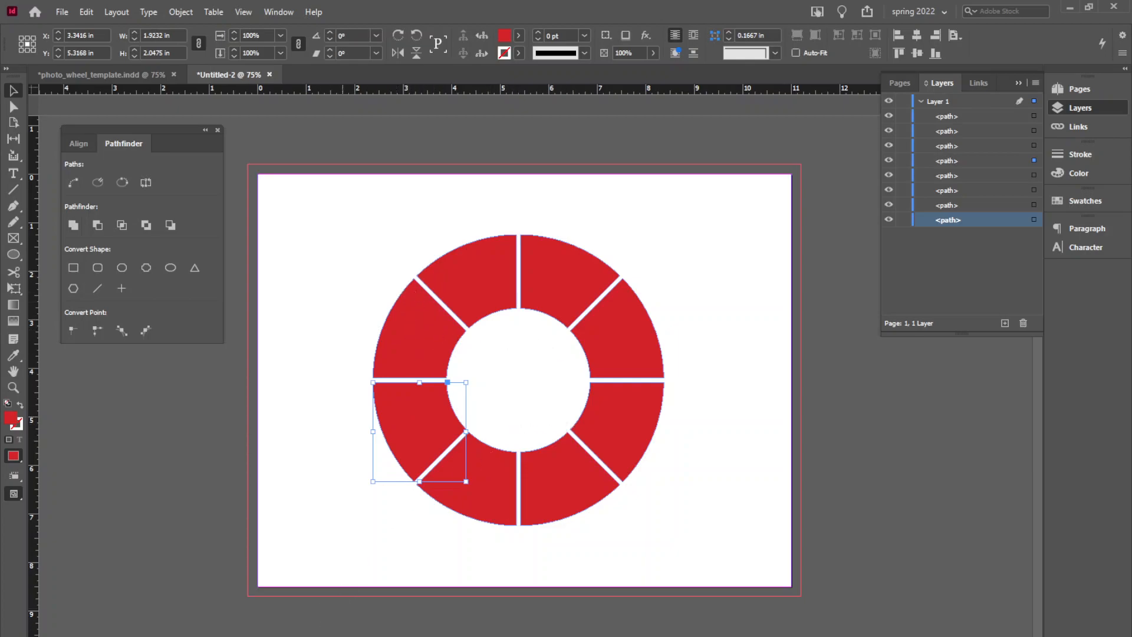
Step: From File Explorer's element_samples folder, place sample3.jpg in the wedge below the left gap, sample4.jpg left of the top gap, and sample11.jpg between them
mouse_move(318, 636)
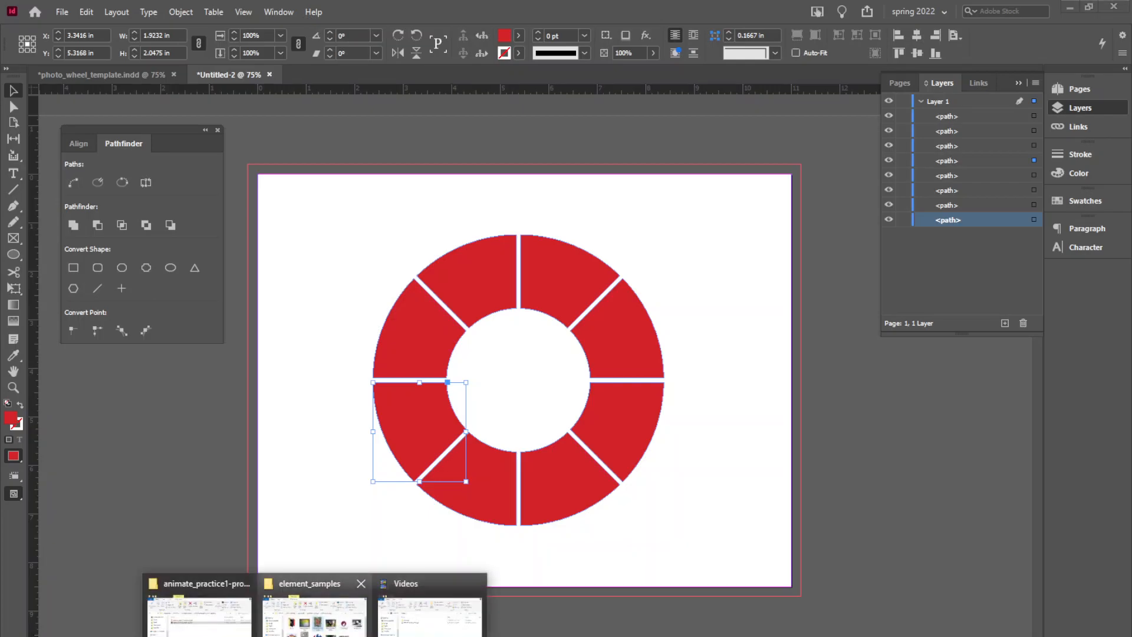
click(354, 607)
drag(803, 27, 899, 33)
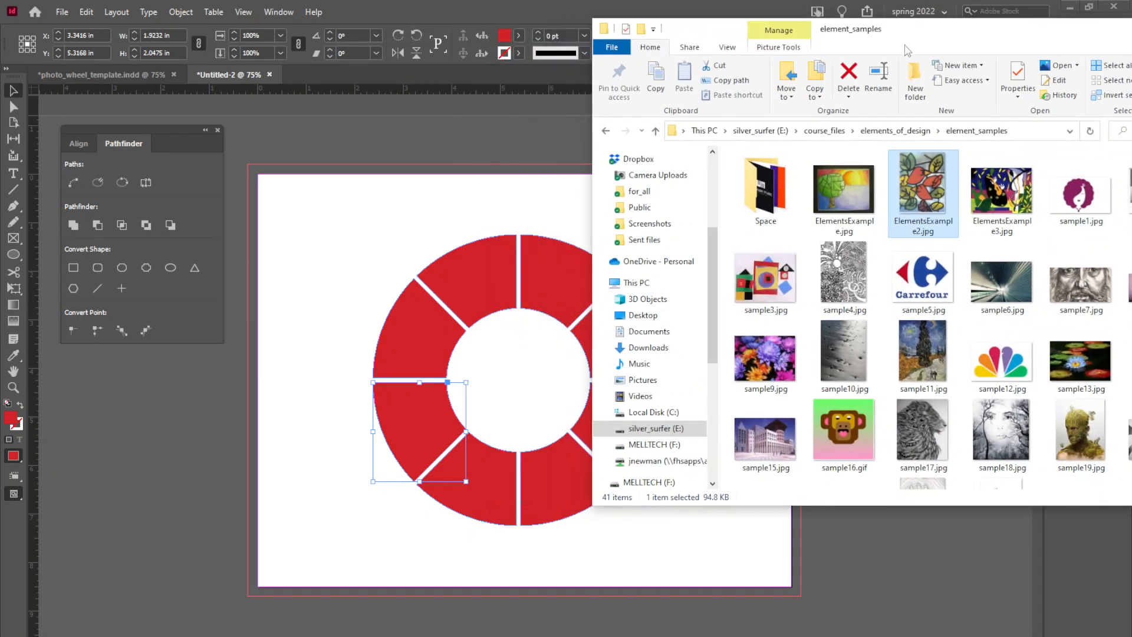
drag(765, 277, 402, 421)
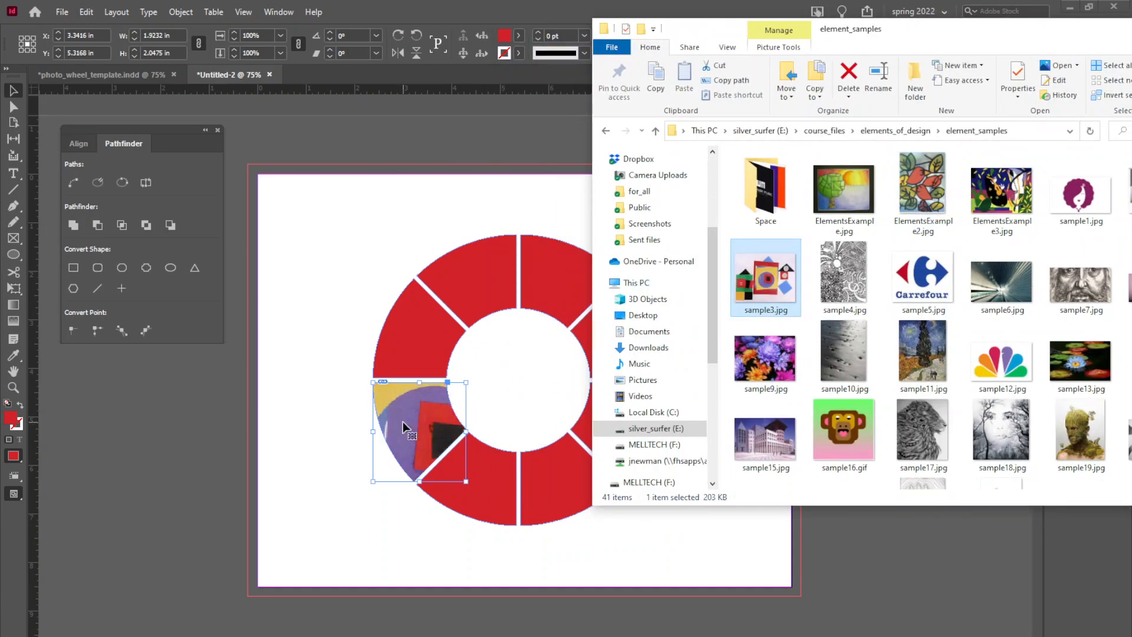
drag(868, 268, 461, 285)
drag(920, 353, 419, 343)
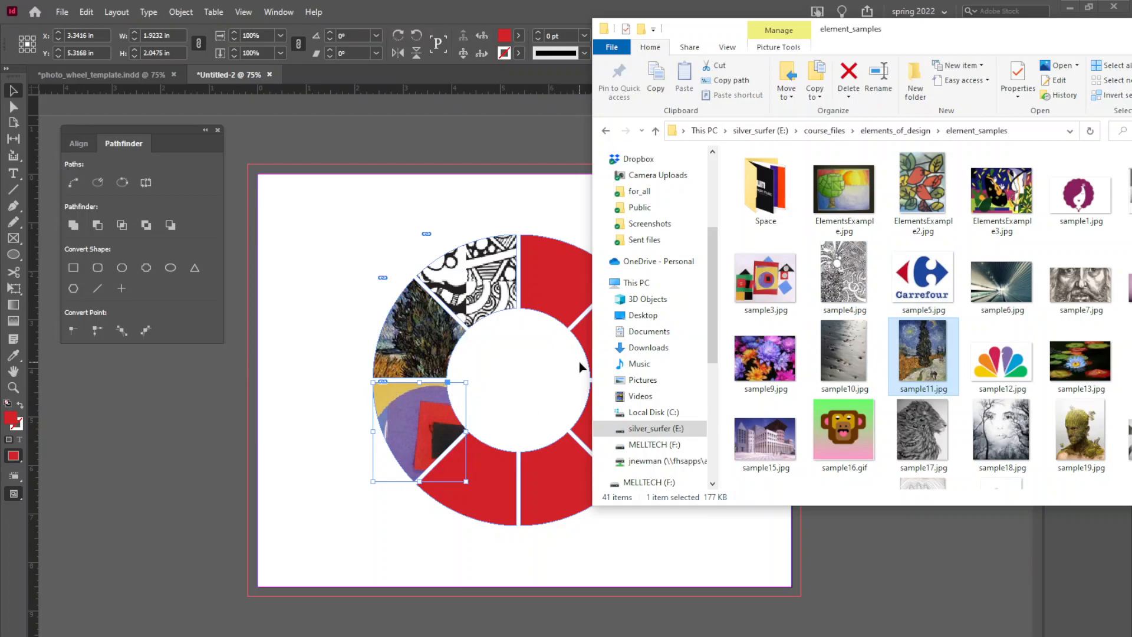
drag(931, 34, 994, 72)
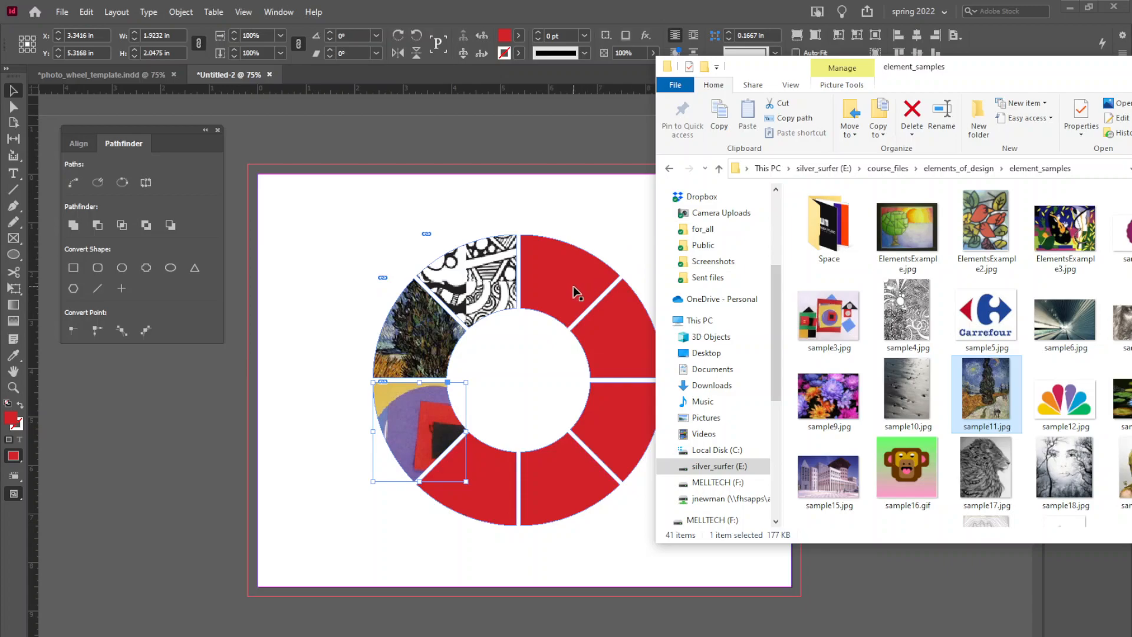
mouse_move(574, 295)
mouse_down()
mouse_move(542, 296)
mouse_move(579, 297)
mouse_up()
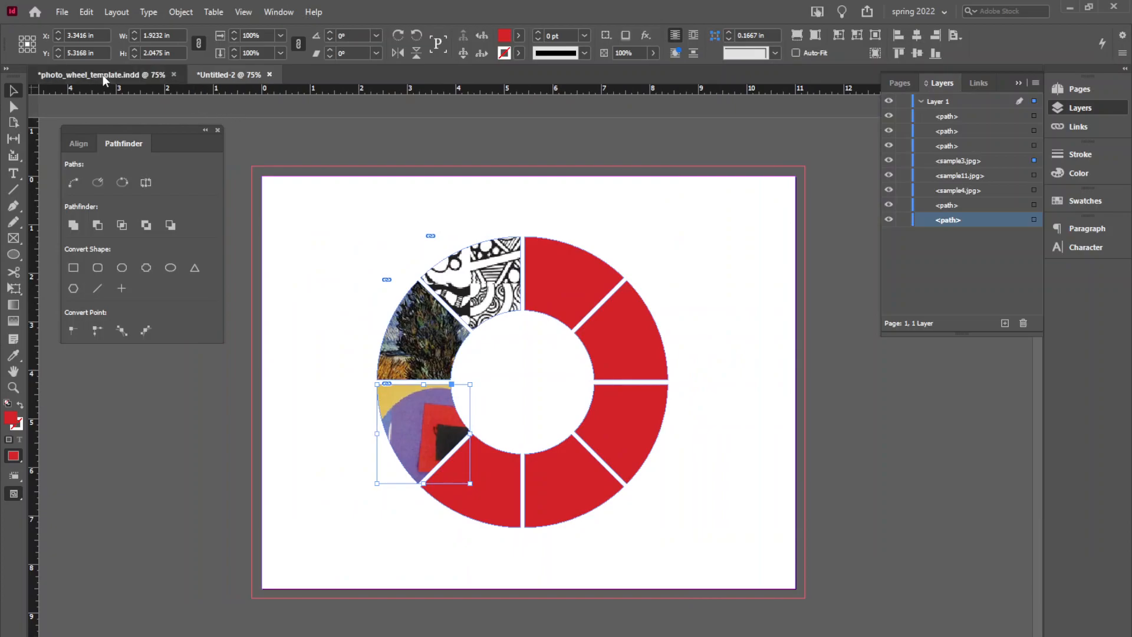
Step: Switch to the photo_wheel_template.indd document and examine how the photo wheel group overlaps the wide water-lily photo
click(100, 74)
click(399, 451)
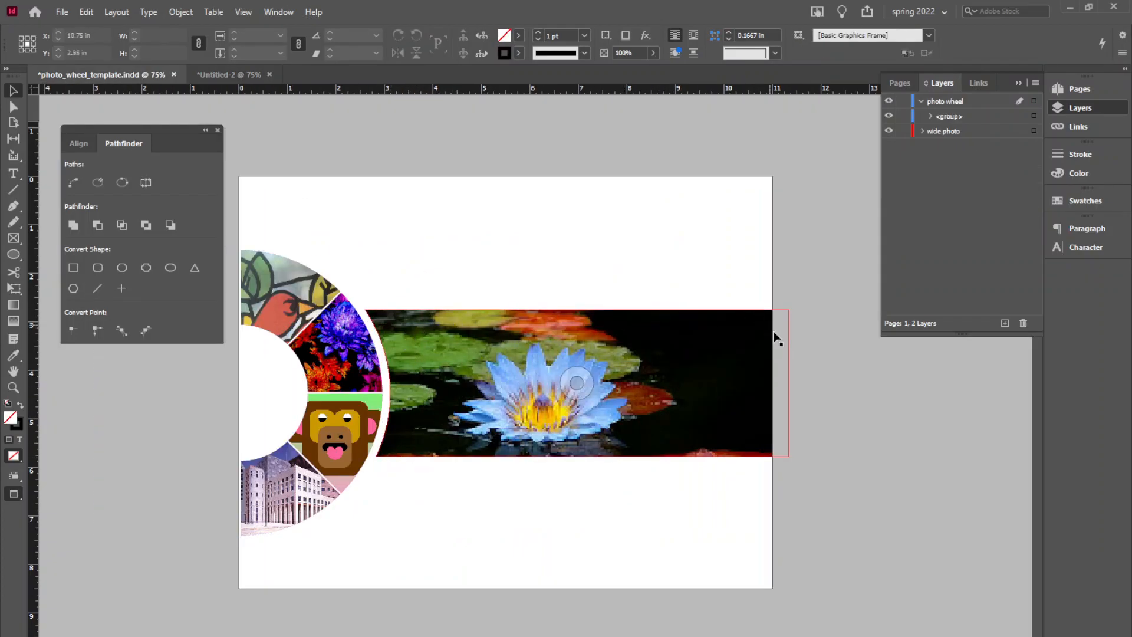
click(352, 347)
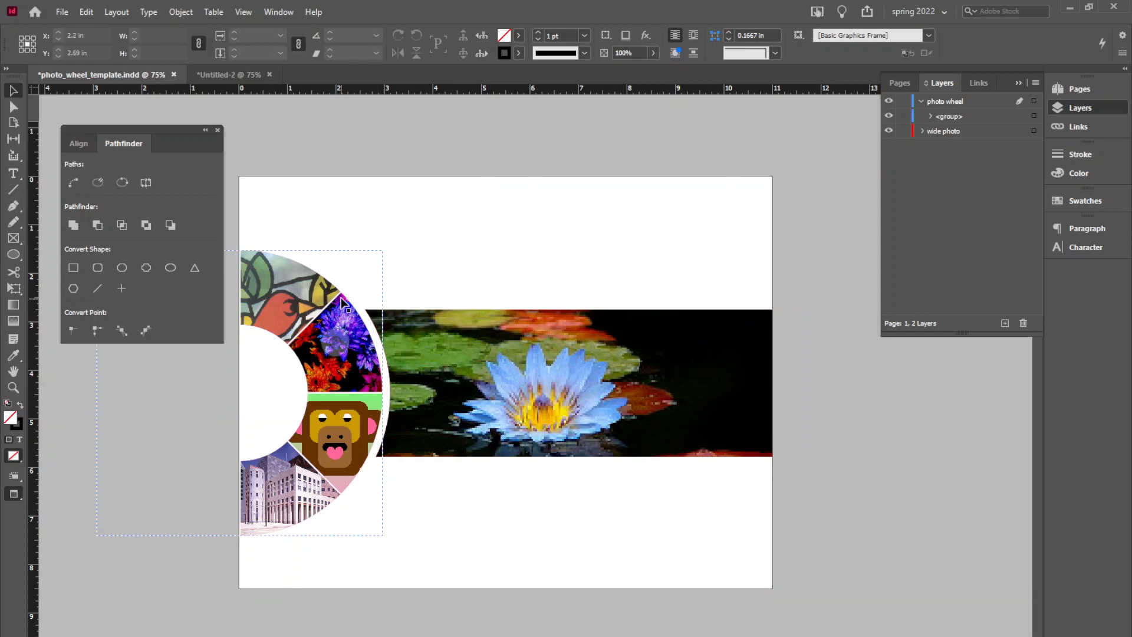
click(398, 383)
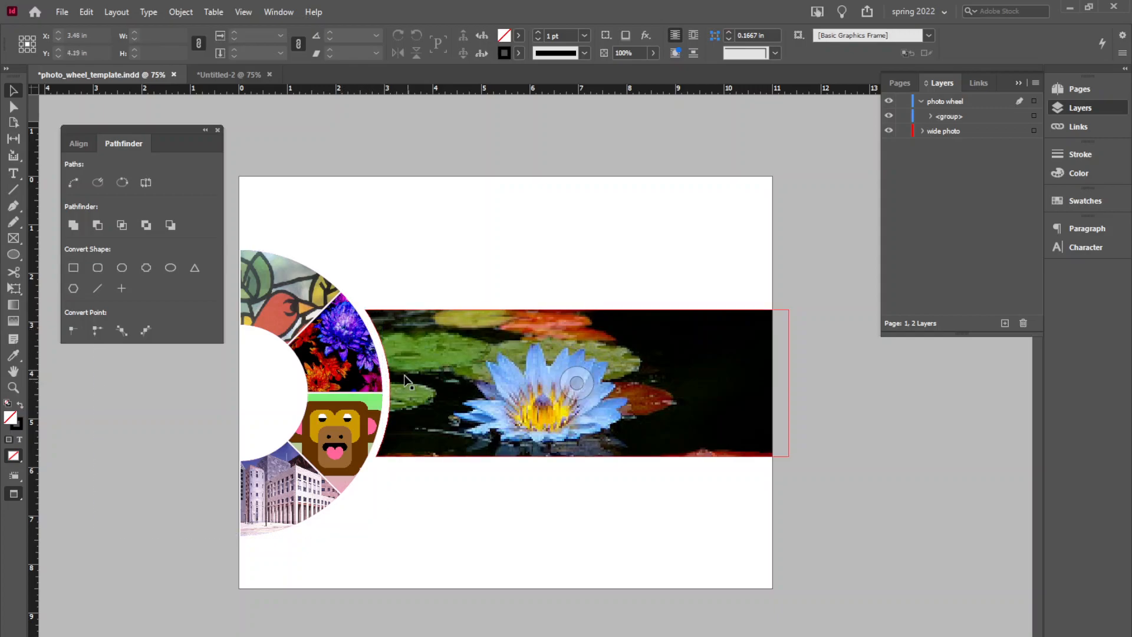